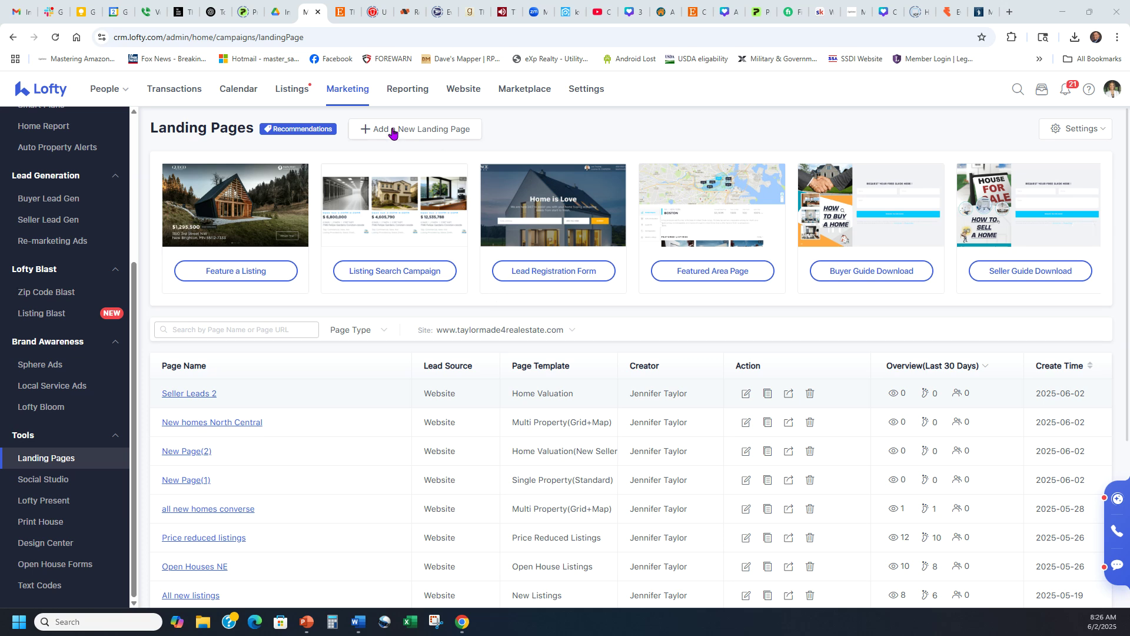
Start a new landing page in the marketing tools from the New Seller Form template.
left_click(345, 92)
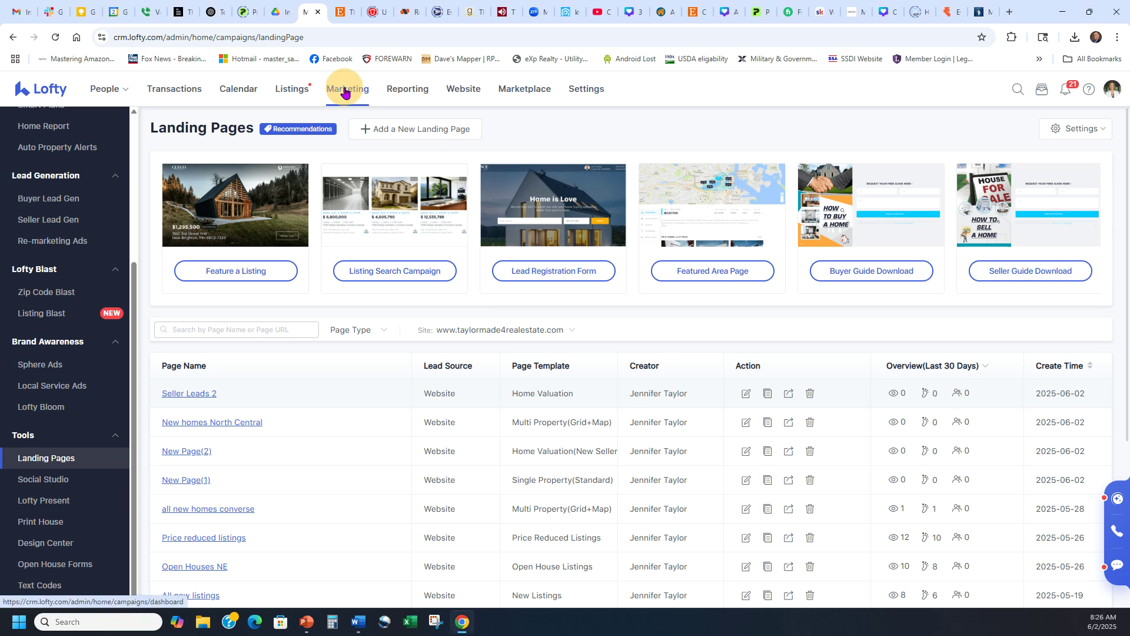
left_click(53, 456)
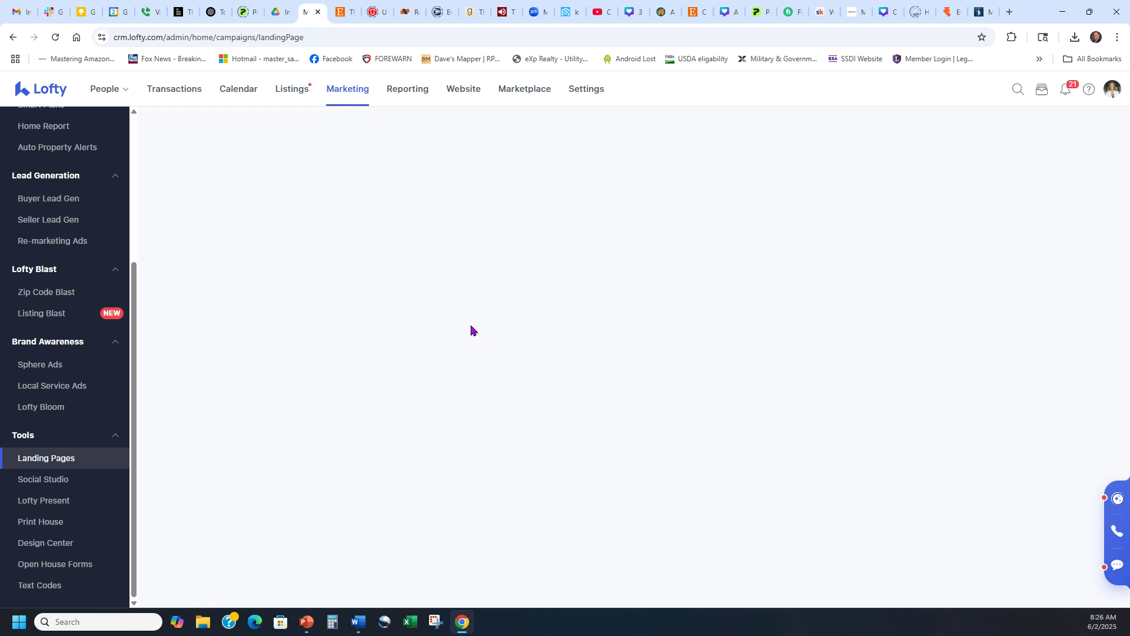
left_click(401, 130)
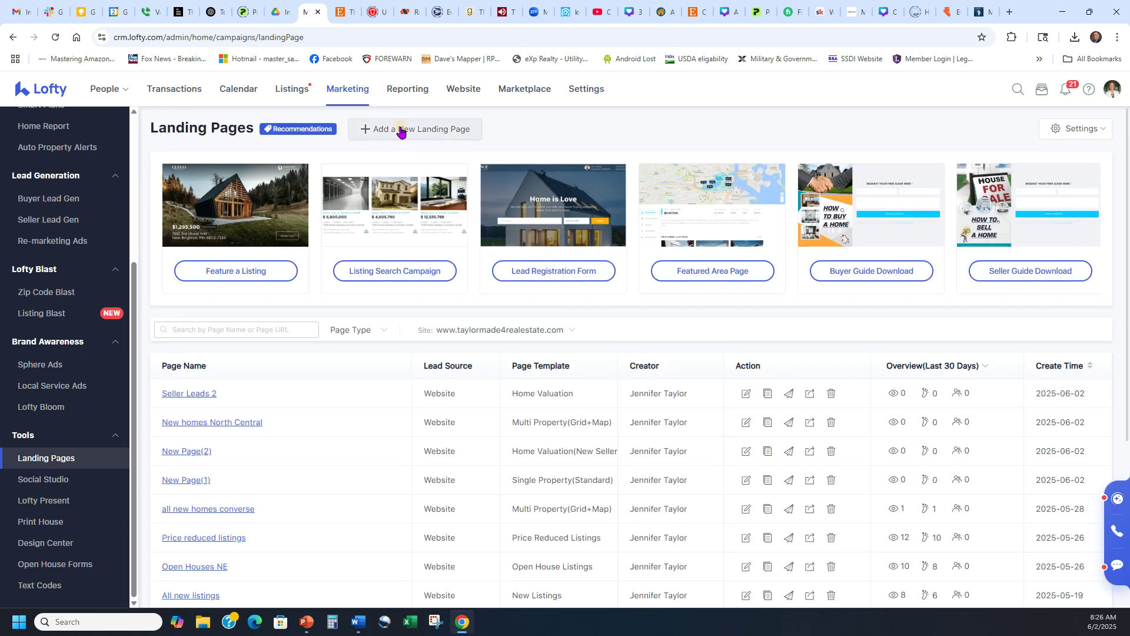
scroll(811, 264, "down", 3)
scroll(811, 265, "down", 2)
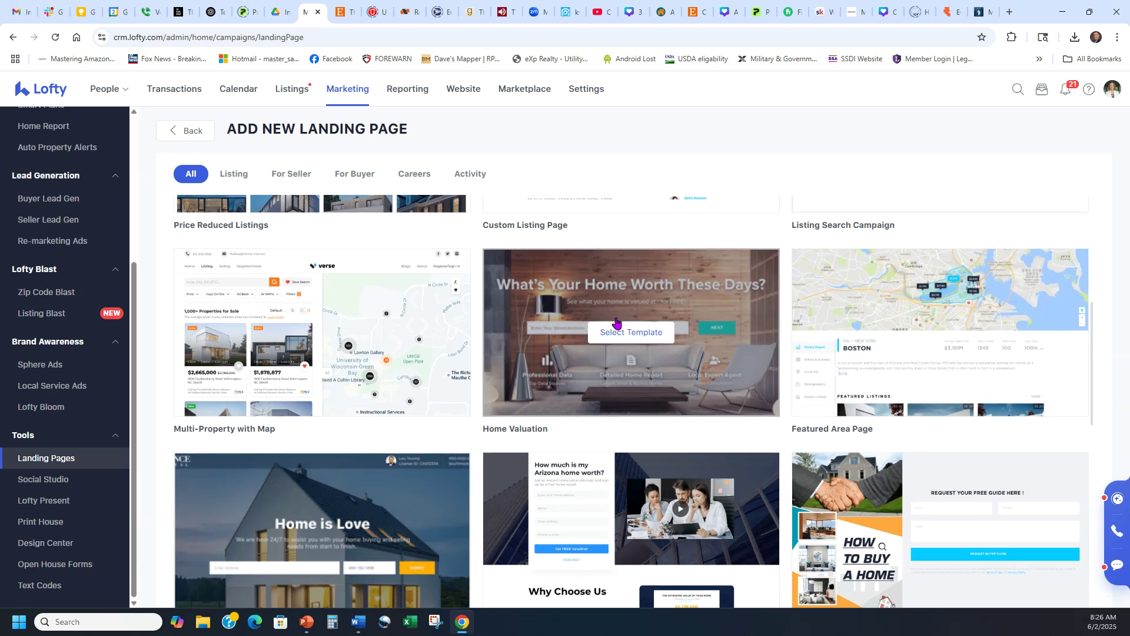
scroll(617, 323, "down", 1)
scroll(613, 293, "down", 2)
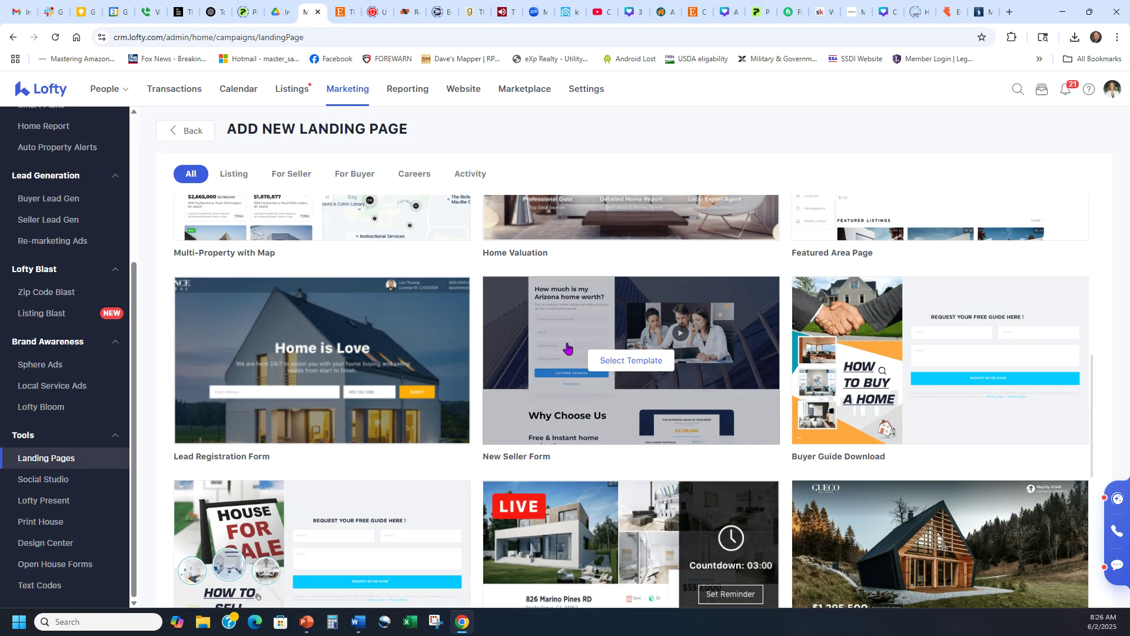
left_click(634, 361)
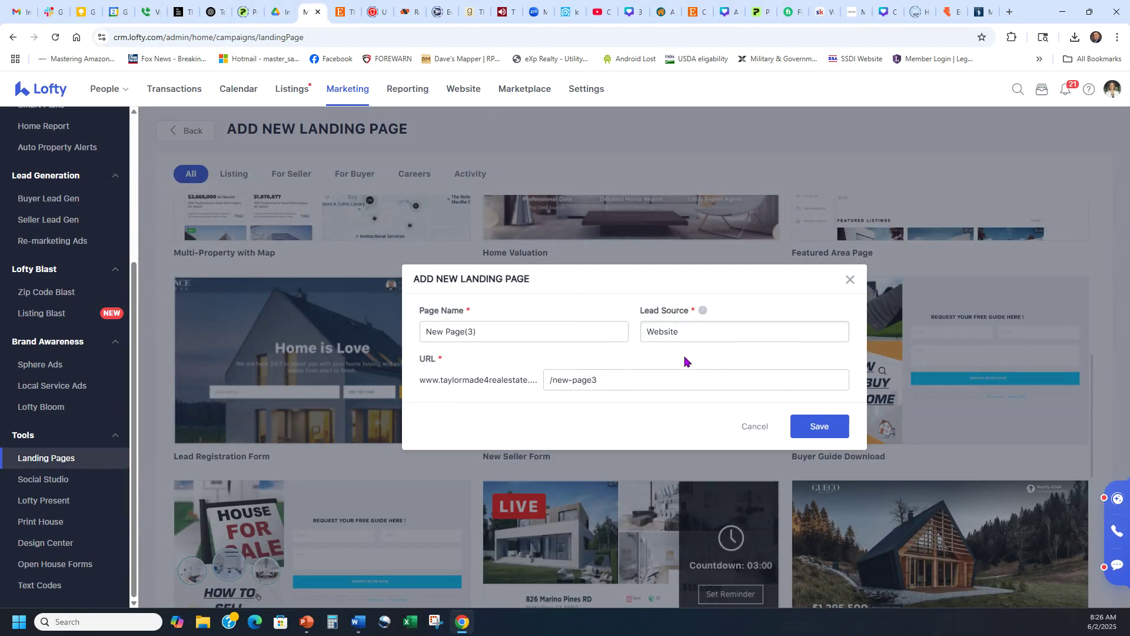
Name the landing page "Seller squeeze 3" and save it.
triple_click(564, 335)
type("Seller squeeze 3")
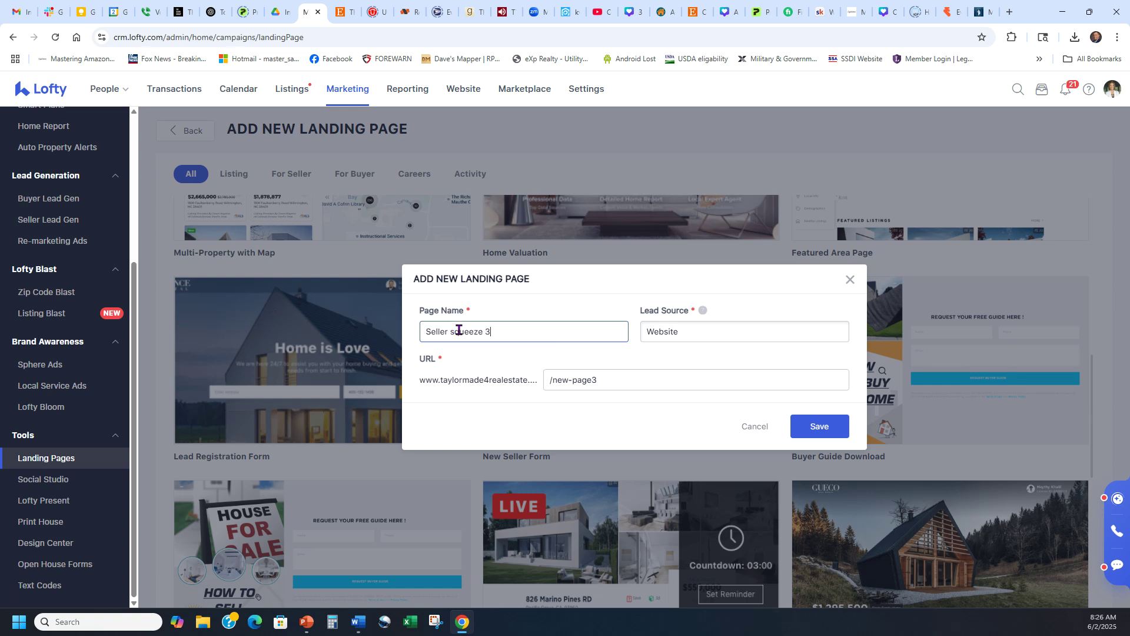
left_click(820, 425)
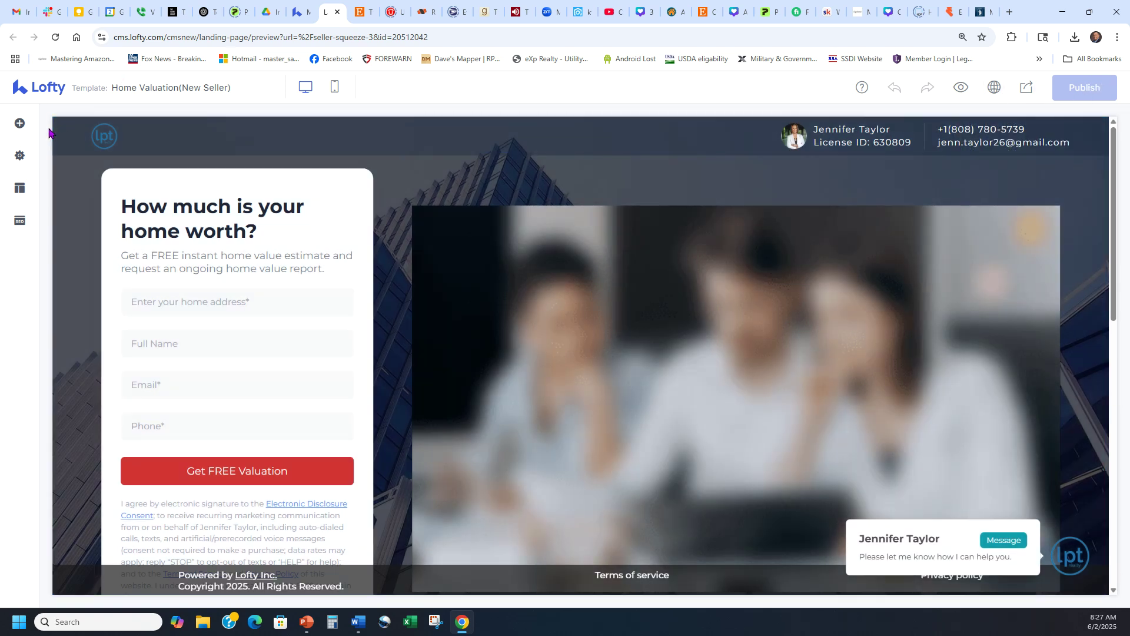
Look through the block, settings, style and SEO options of the landing page editor.
left_click(19, 123)
left_click(20, 155)
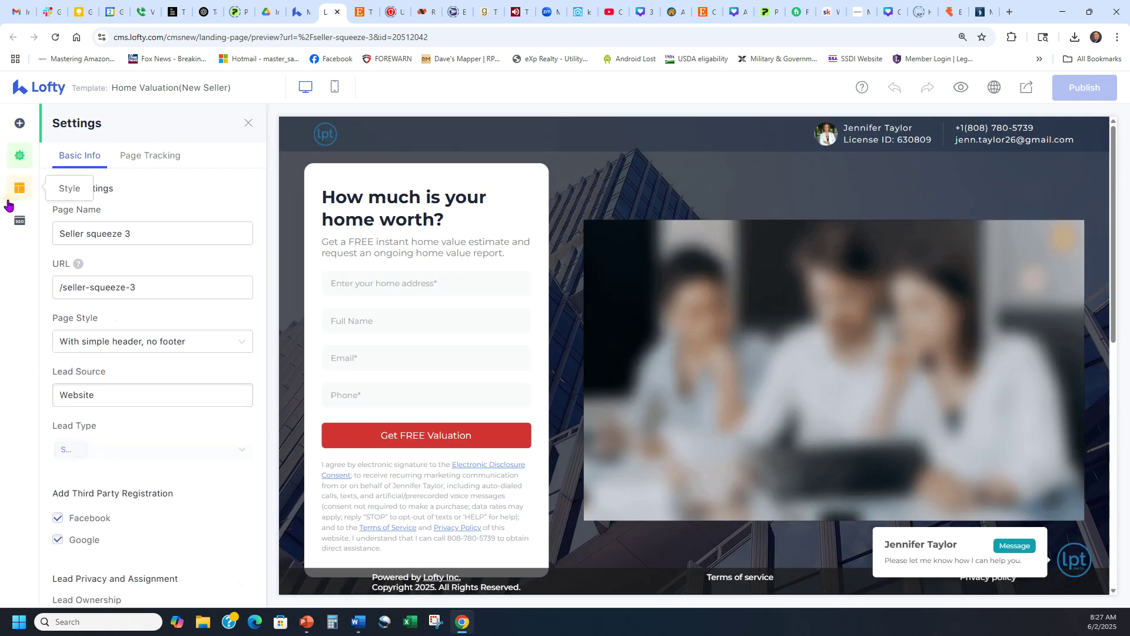
left_click(20, 188)
left_click(13, 227)
left_click(19, 187)
left_click(18, 157)
left_click(17, 126)
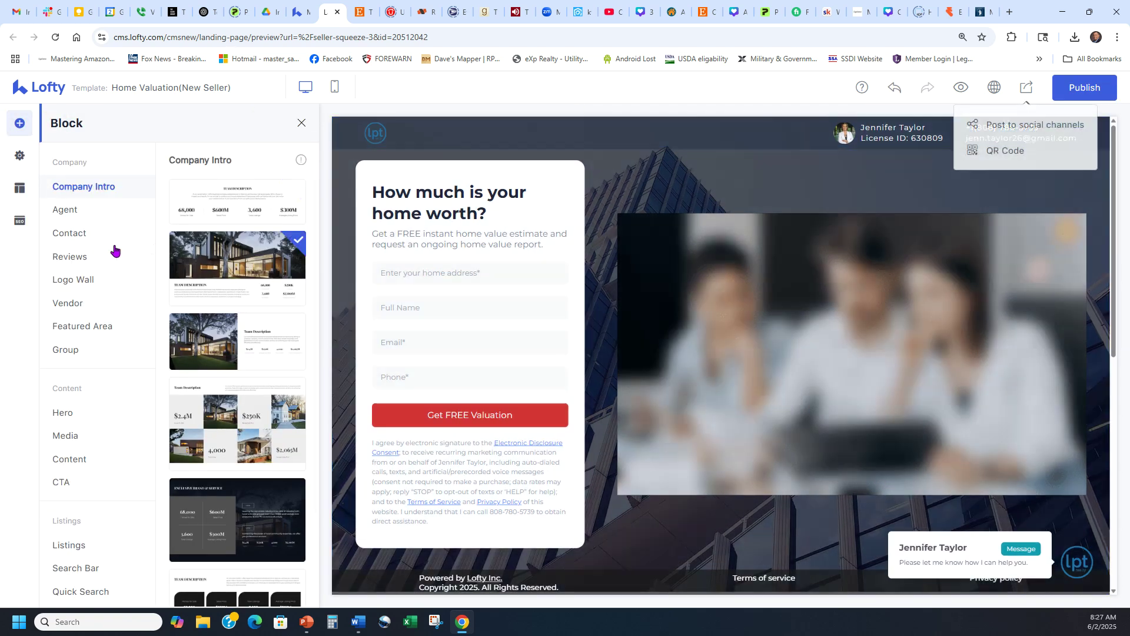
Check the page tracking fields for Google Analytics and Facebook Pixel, and open the SEO options.
left_click(20, 157)
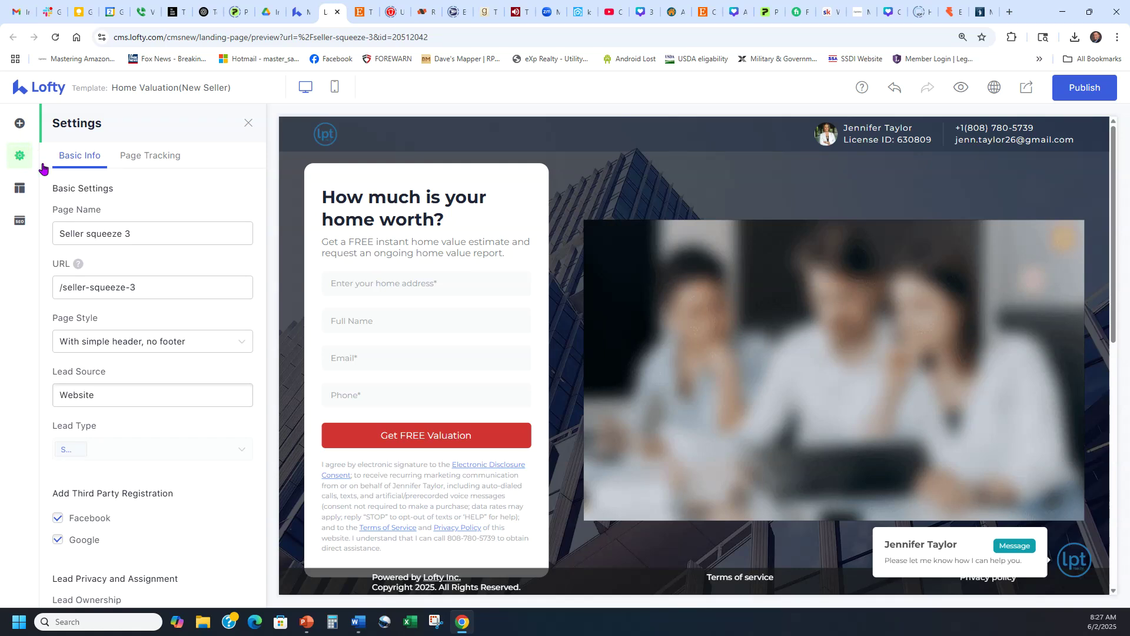
left_click(150, 156)
left_click(134, 233)
left_click(136, 286)
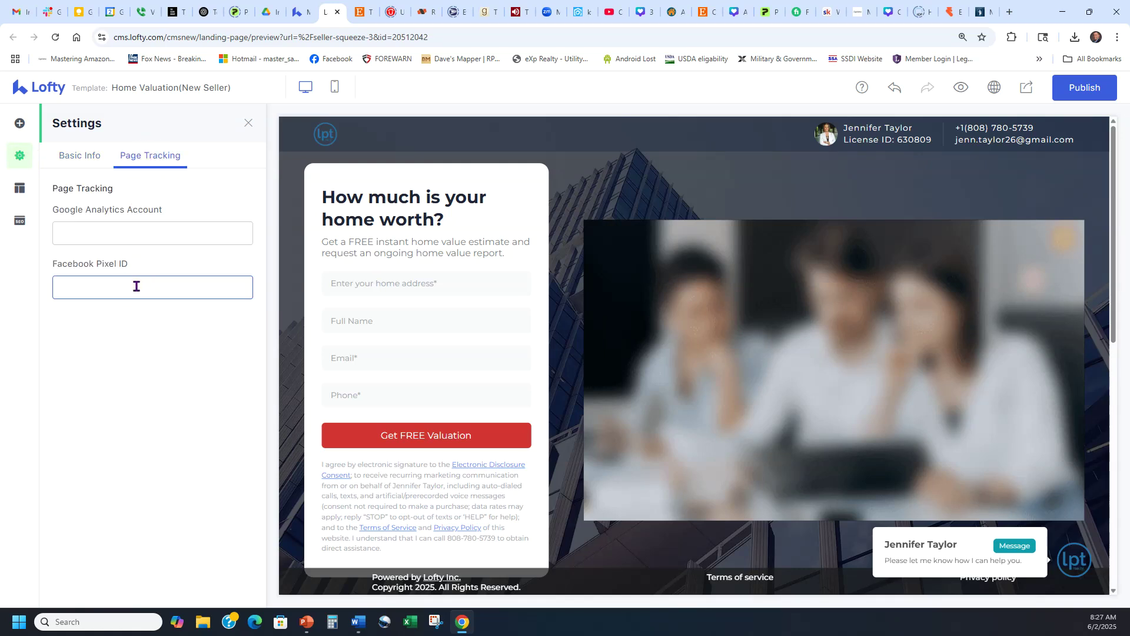
left_click(19, 221)
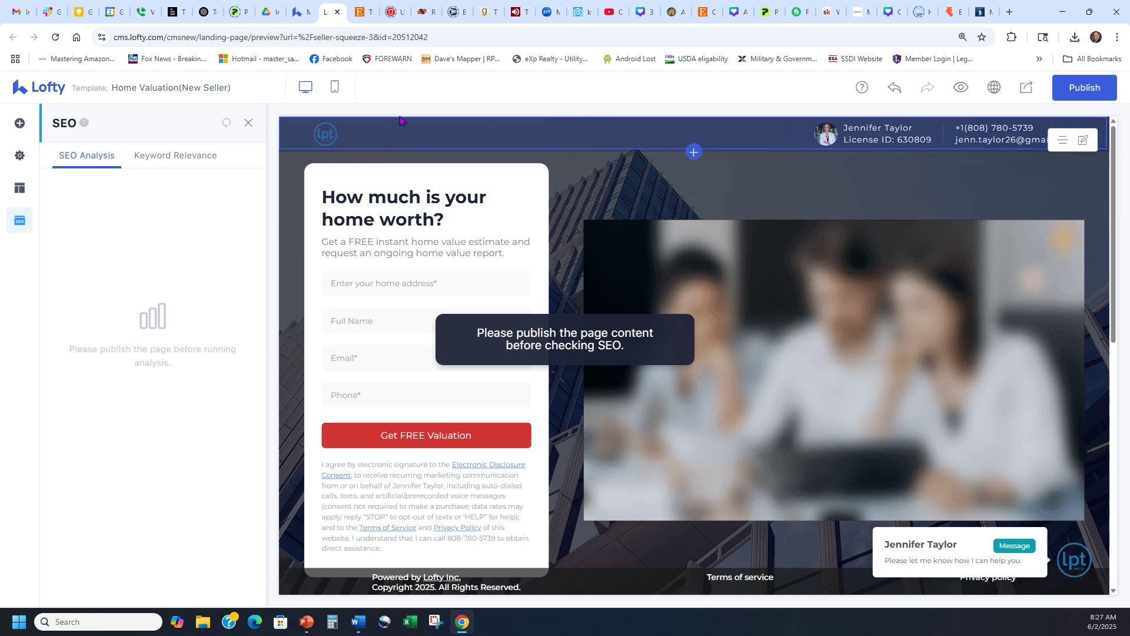
Switch to ChatGPT and review the top 5 home seller keywords and their comma-separated list.
left_click(203, 12)
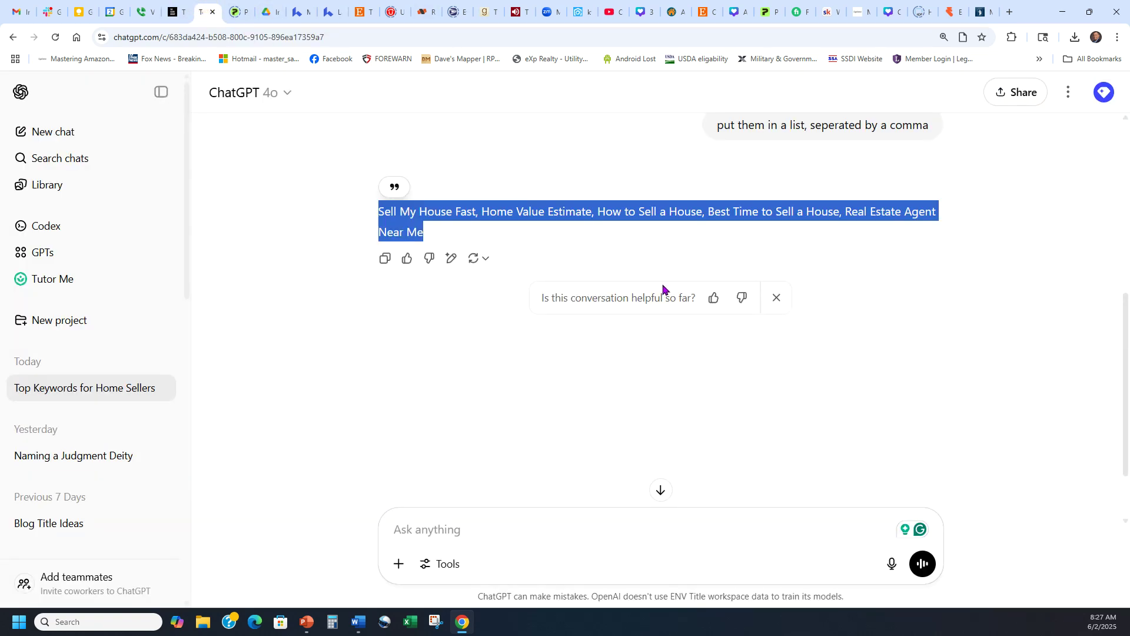
scroll(711, 248, "up", 4)
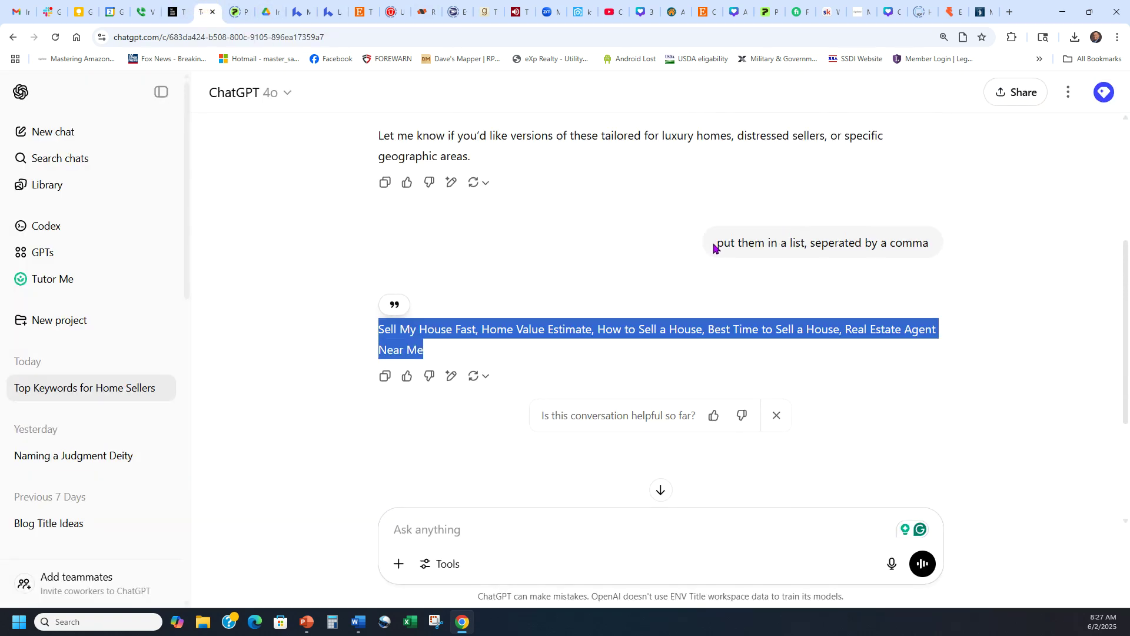
scroll(704, 241, "up", 3)
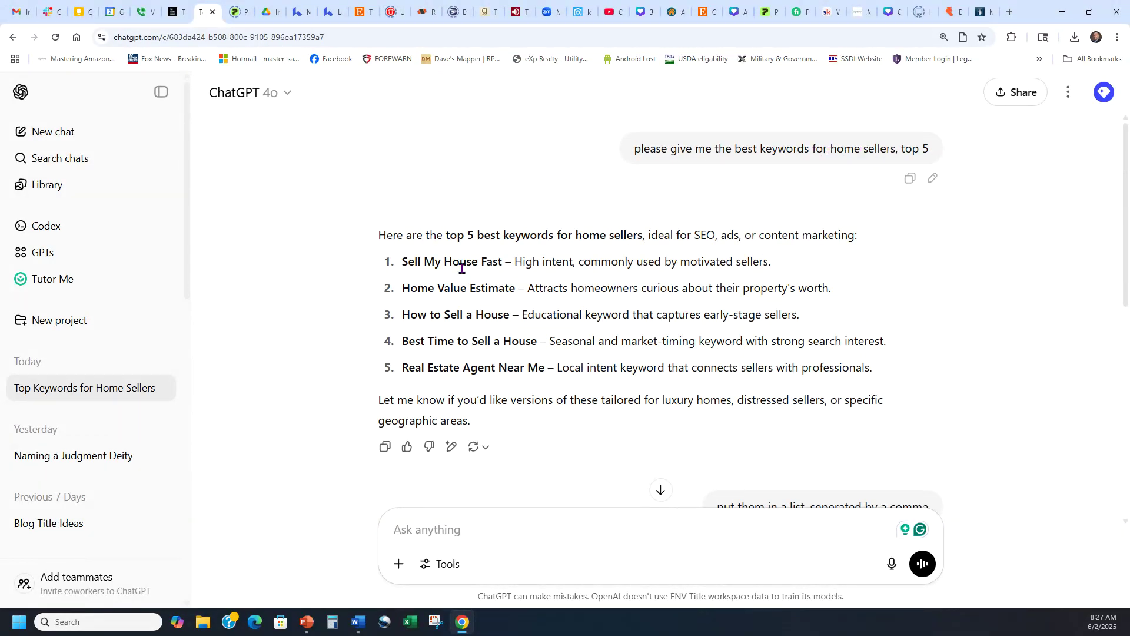
scroll(579, 343, "down", 3)
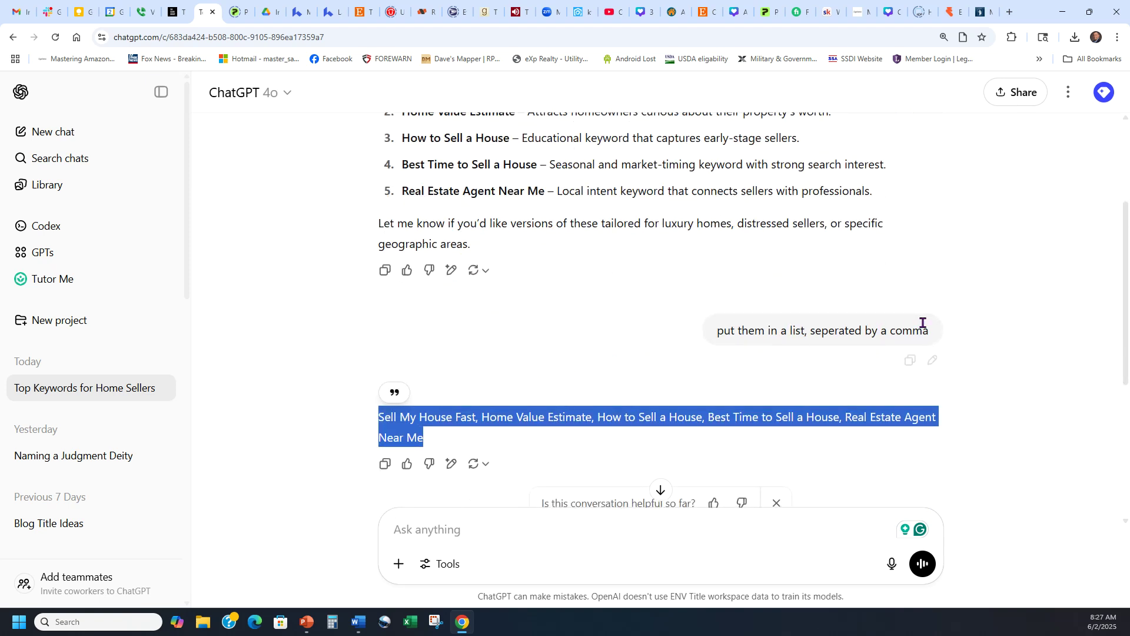
scroll(568, 267, "down", 3)
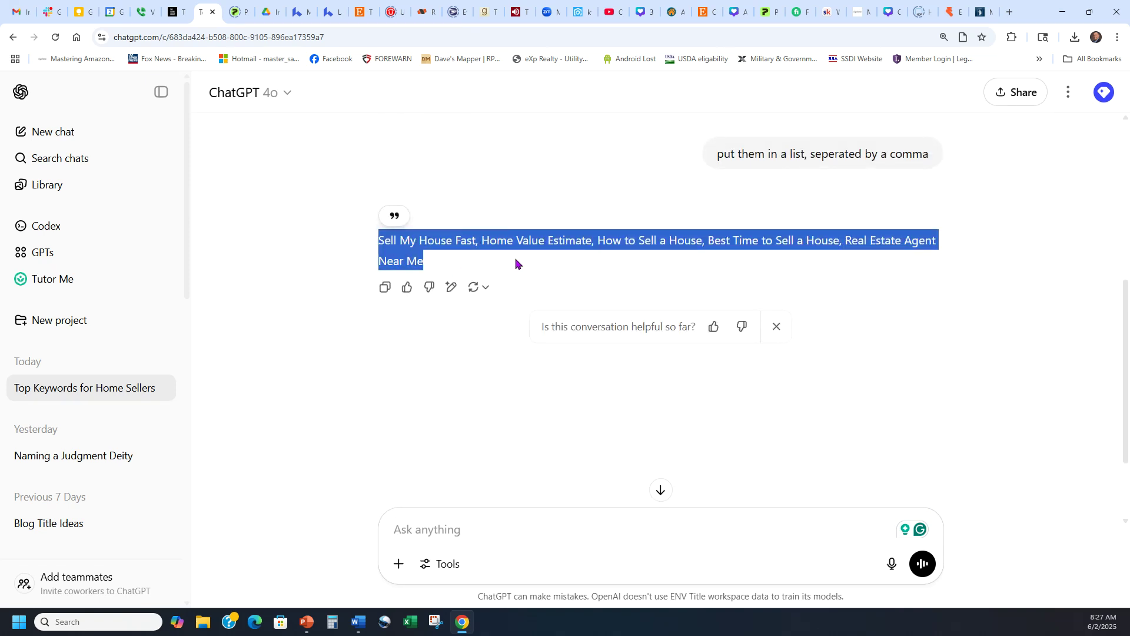
Return to the Lofty page editor and enter the comma-separated list from "Sell My House Fast" to "Real Estate Agent Near Me" as SEO keywords.
left_click(339, 6)
left_click(145, 158)
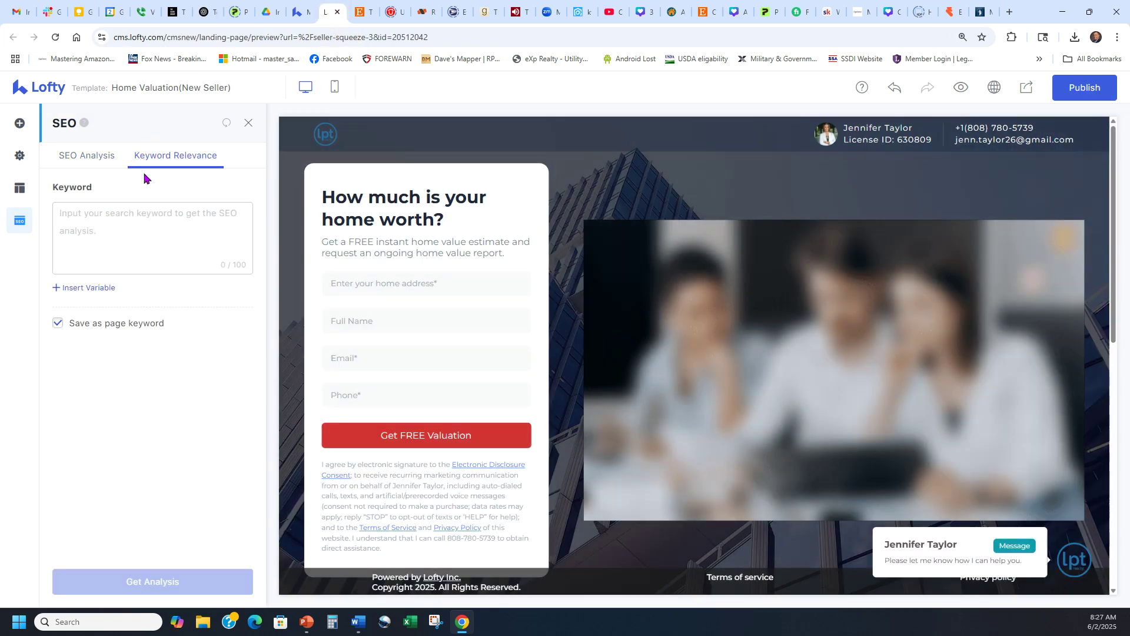
left_click(149, 237)
type("Sell My House Fast, Home Value Estimate, How to Sell a House, Best Time to Sell a House, Real Estate Agent Near Me")
left_click(145, 436)
left_click(160, 523)
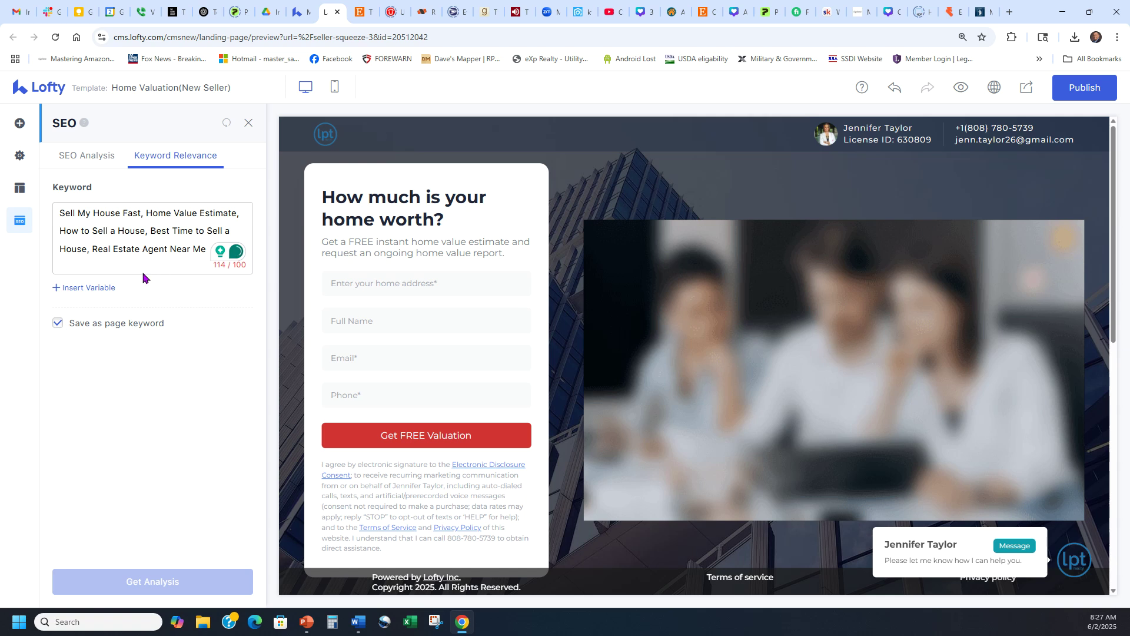
Remove "Real Estate Agent Near Me" from the SEO keywords and run the keyword analysis.
left_click_drag(95, 250, 270, 259)
key("BackSpace")
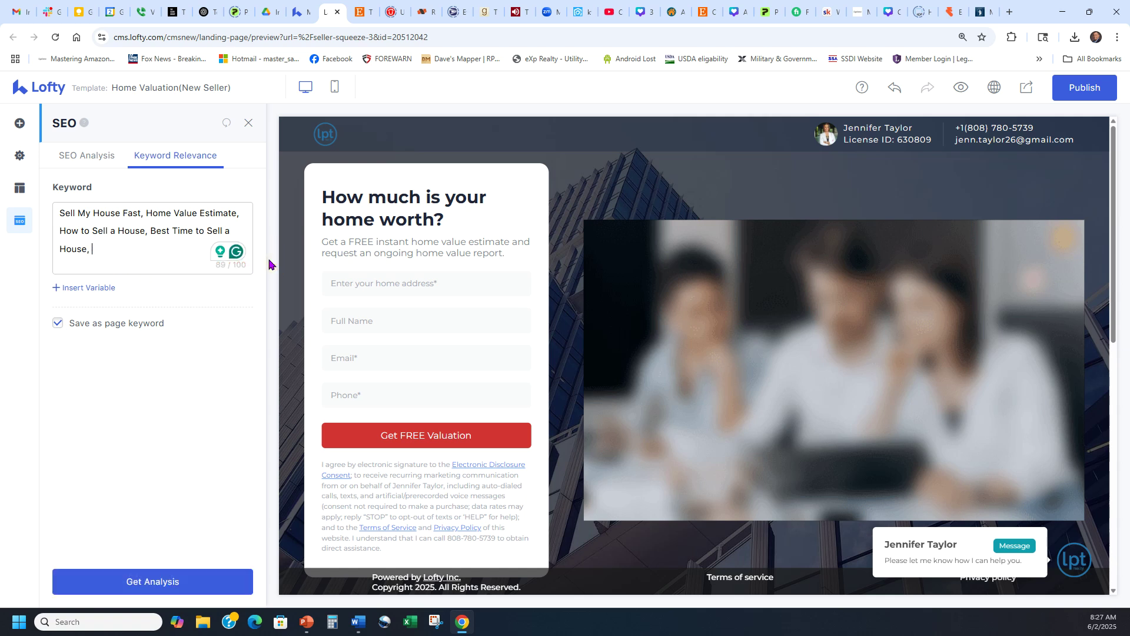
left_click(200, 579)
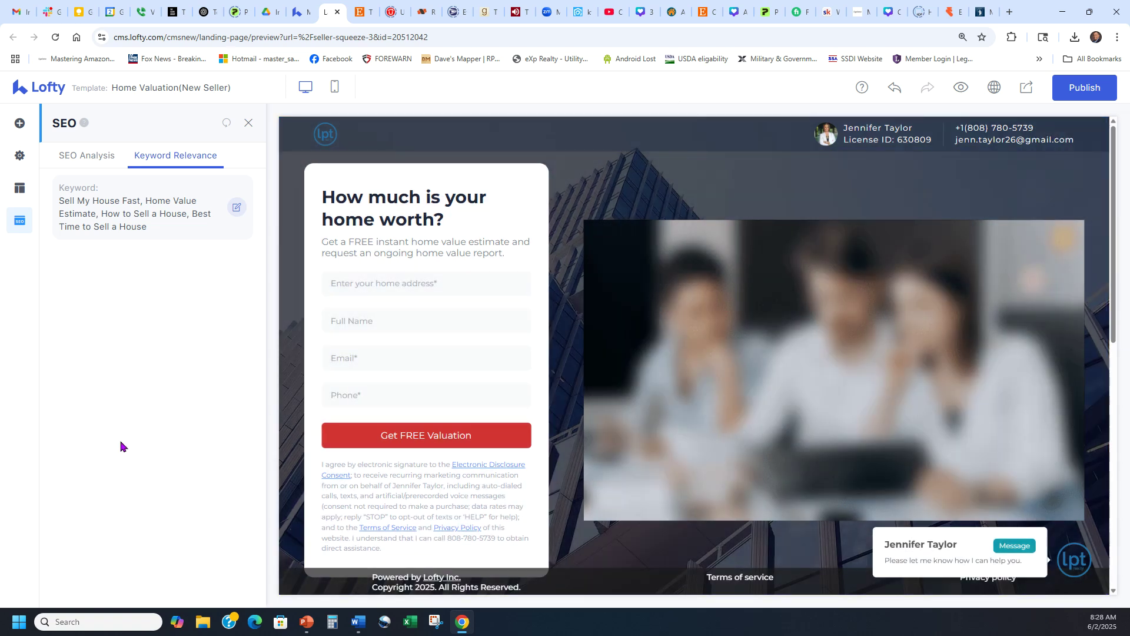
Check the landing page content, publish the page and choose to post it to social channels.
scroll(460, 362, "down", 6)
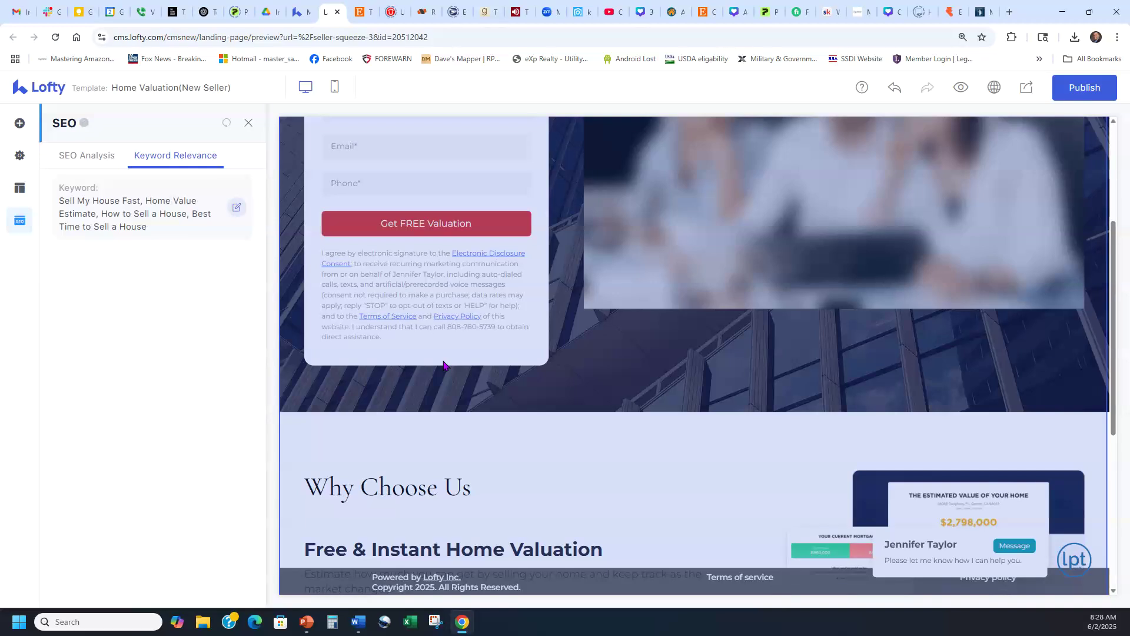
scroll(629, 335, "down", 3)
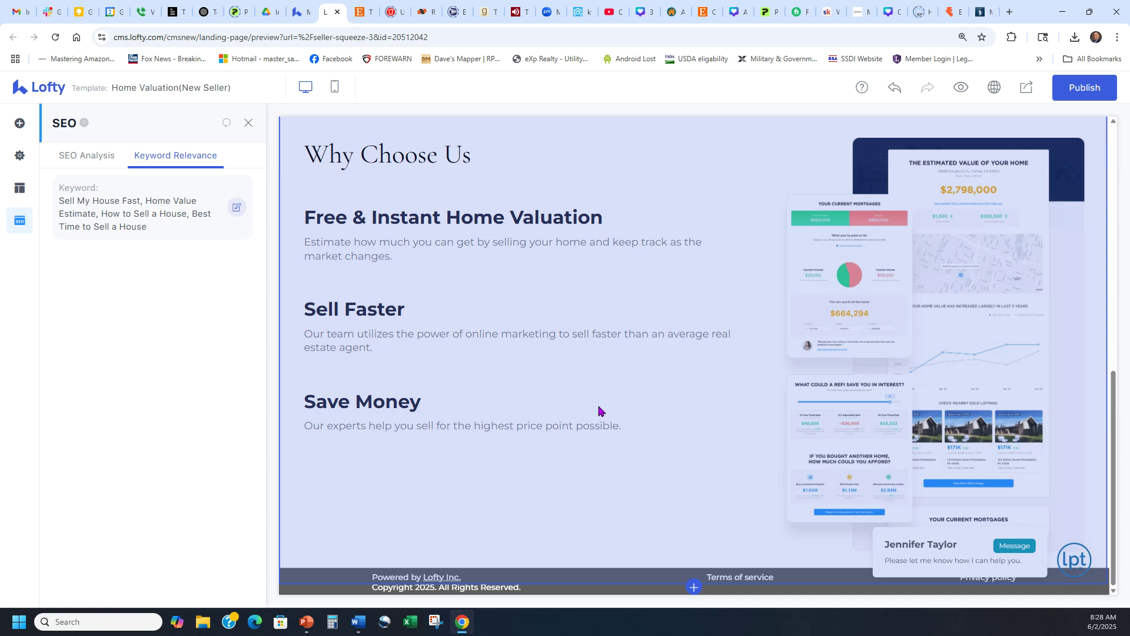
scroll(598, 409, "up", 10)
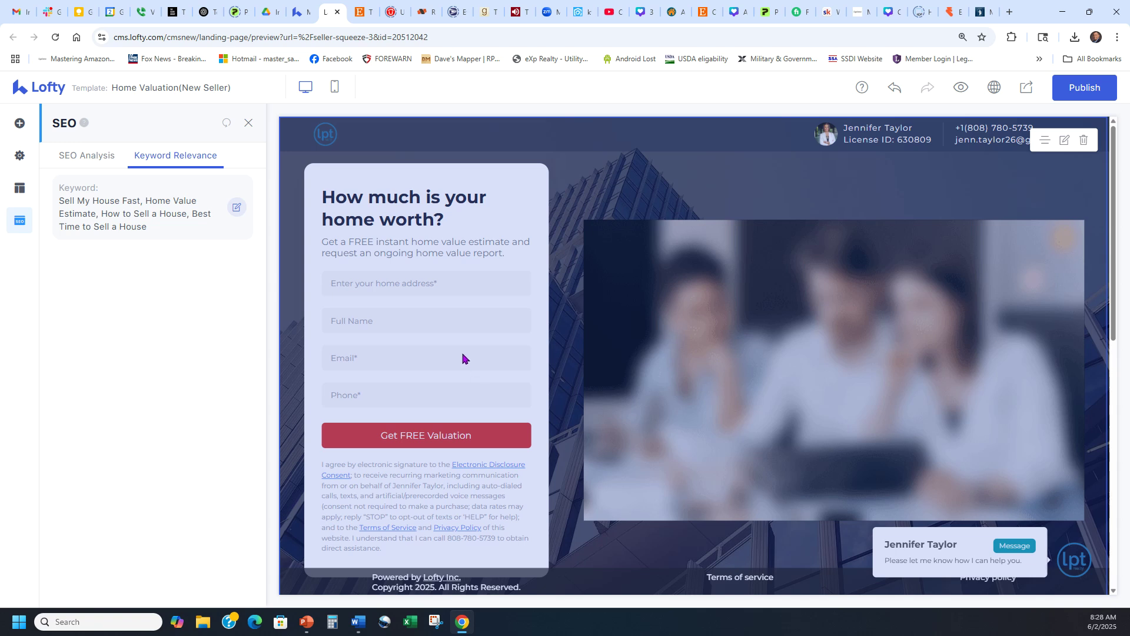
scroll(459, 369, "down", 3)
scroll(459, 371, "up", 3)
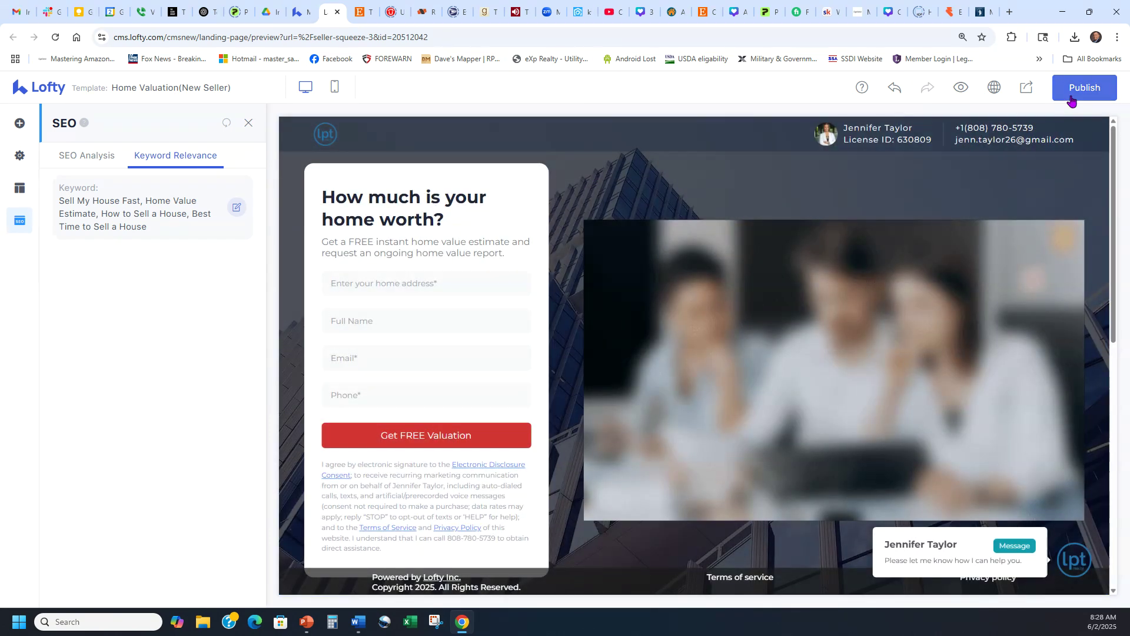
left_click(1082, 89)
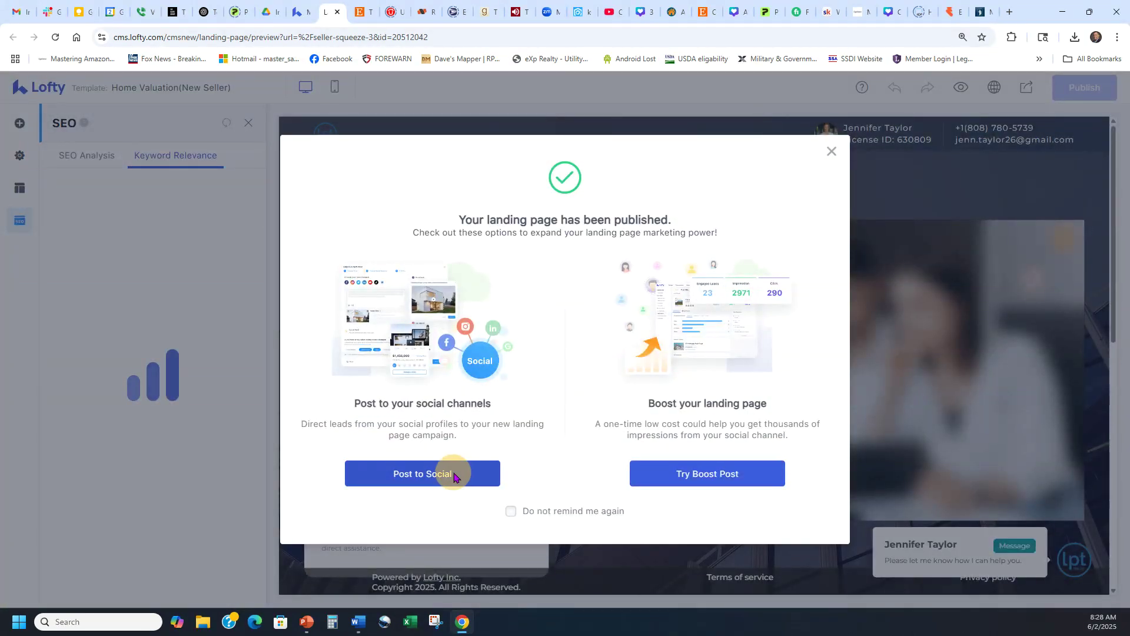
left_click(453, 476)
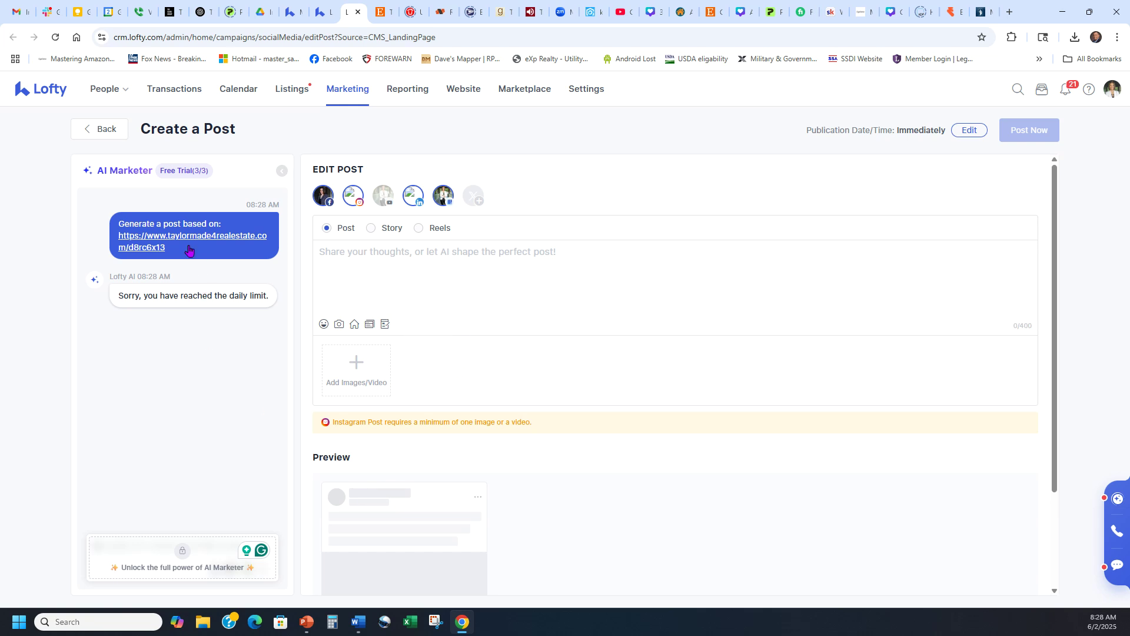
Copy the published landing page's link and paste it into a new post on the personal Facebook profile.
left_click_drag(179, 253, 111, 222)
key("ctrl+c")
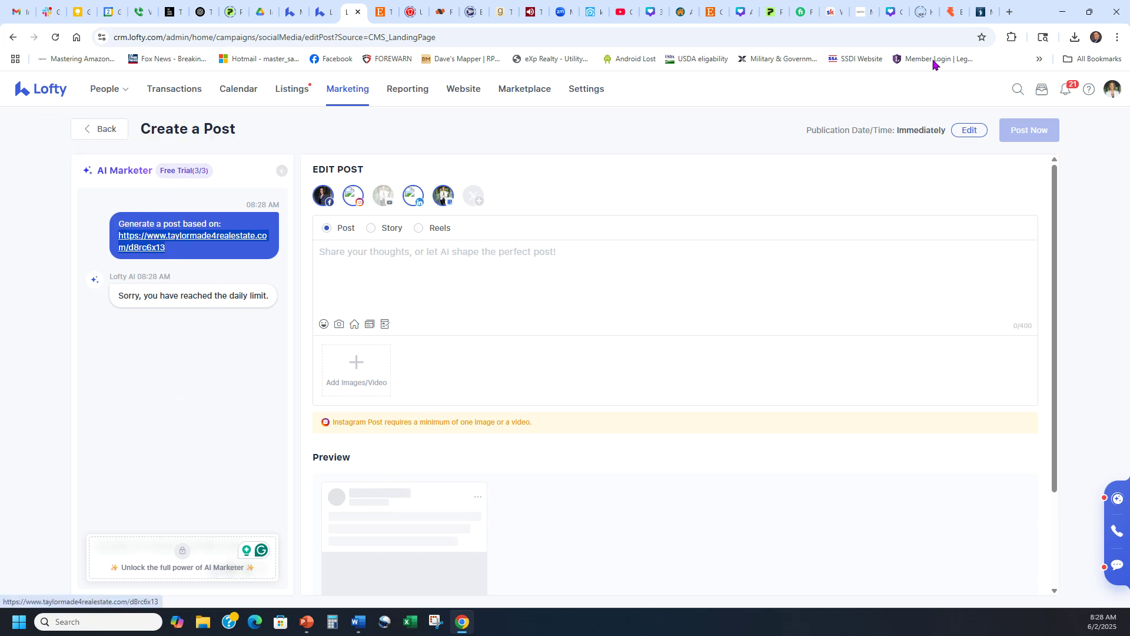
left_click(1009, 12)
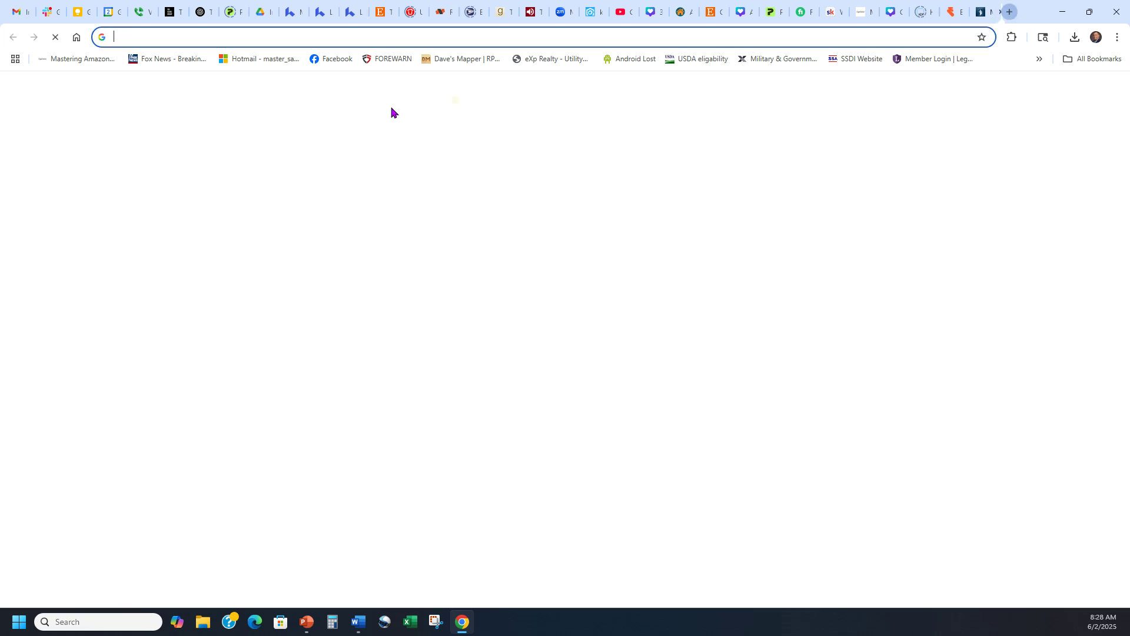
left_click(327, 59)
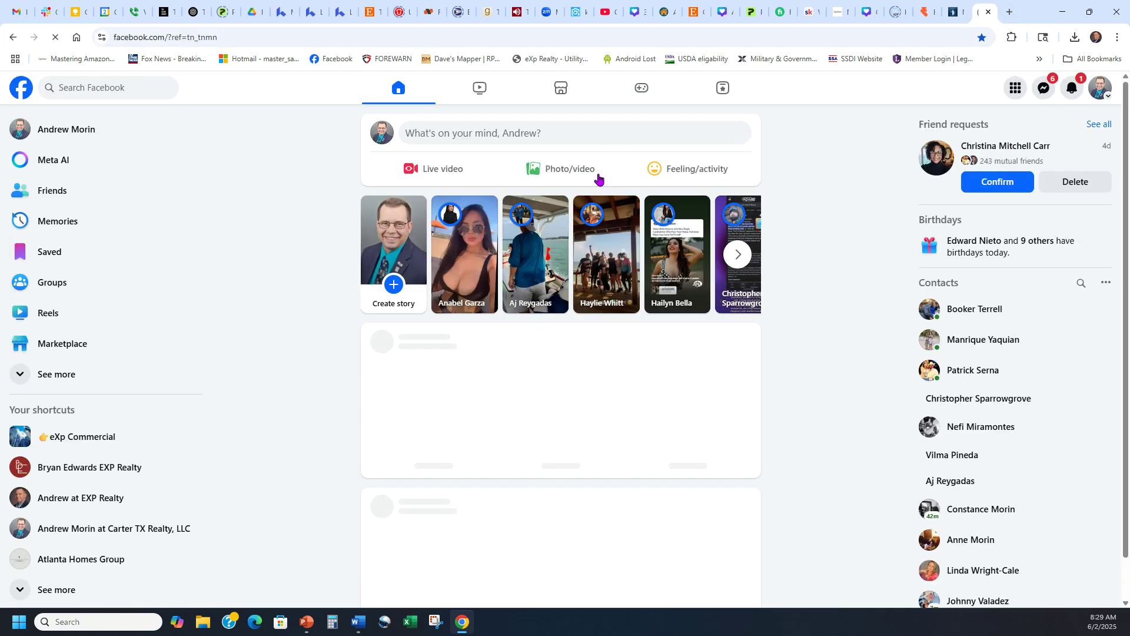
left_click(73, 130)
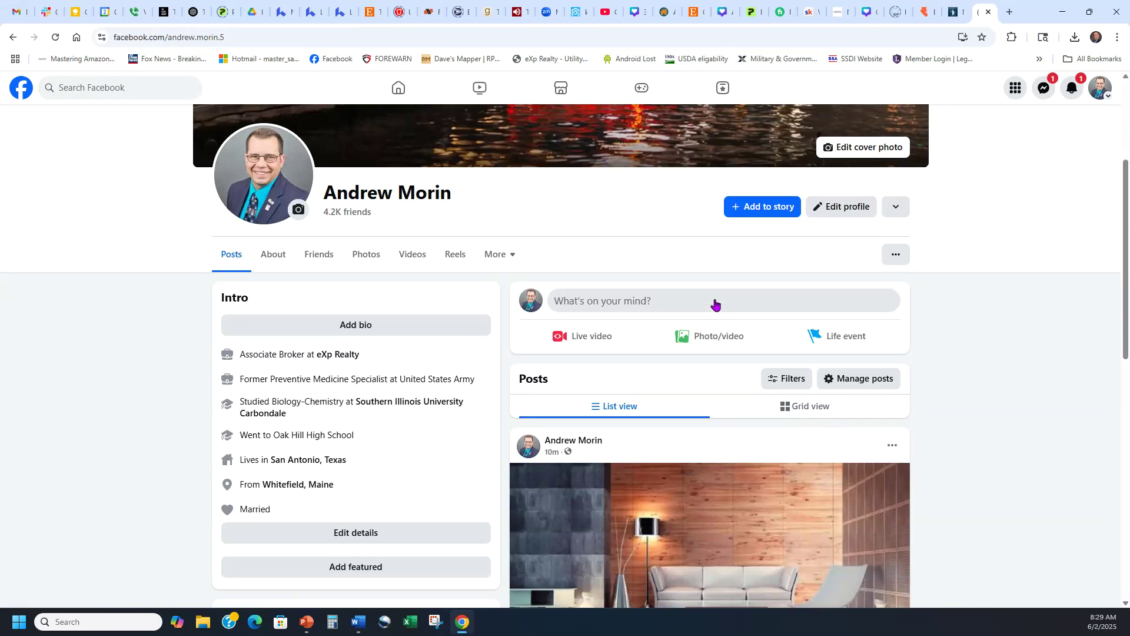
left_click(714, 304)
key("ctrl+v")
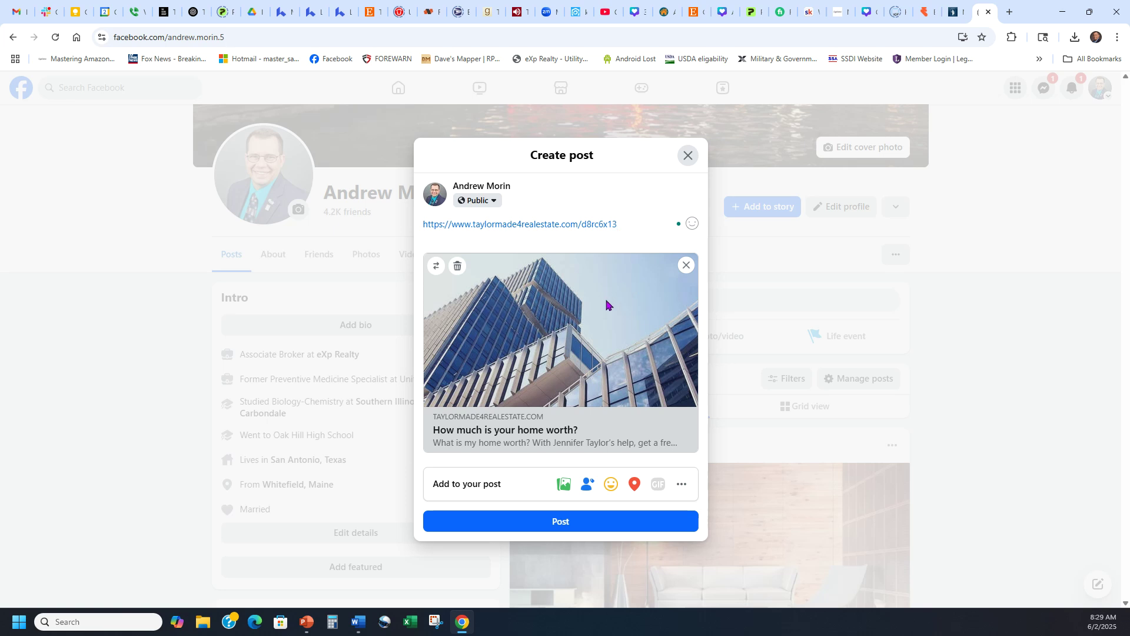
Copy the link text in the Facebook post and delete it, keeping the link preview.
triple_click(629, 224)
key("ctrl+c")
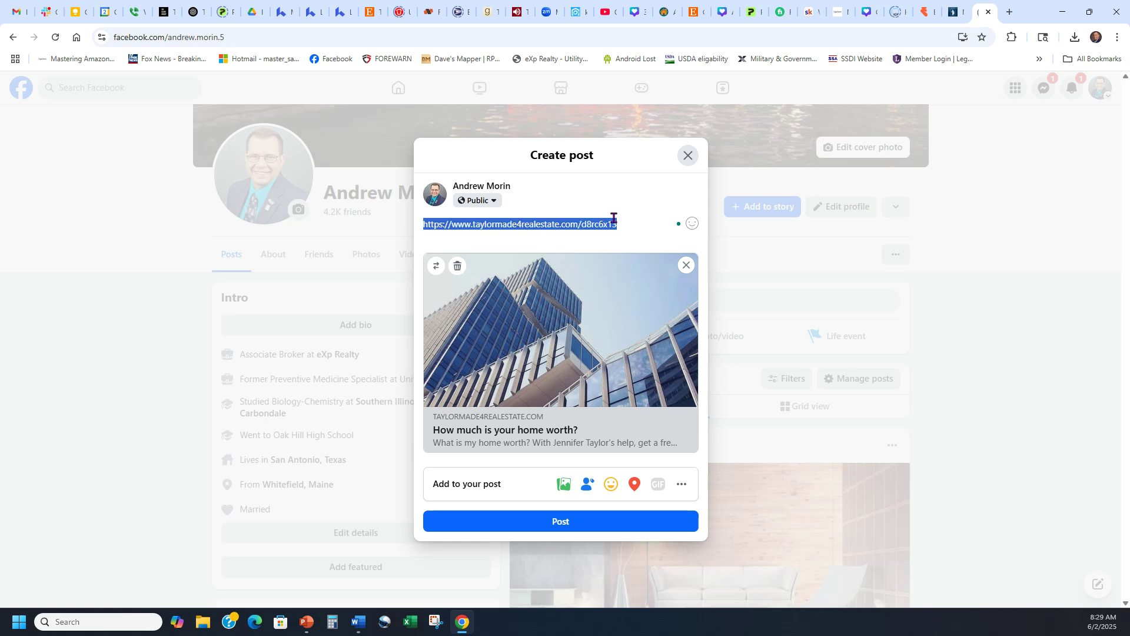
key("BackSpace")
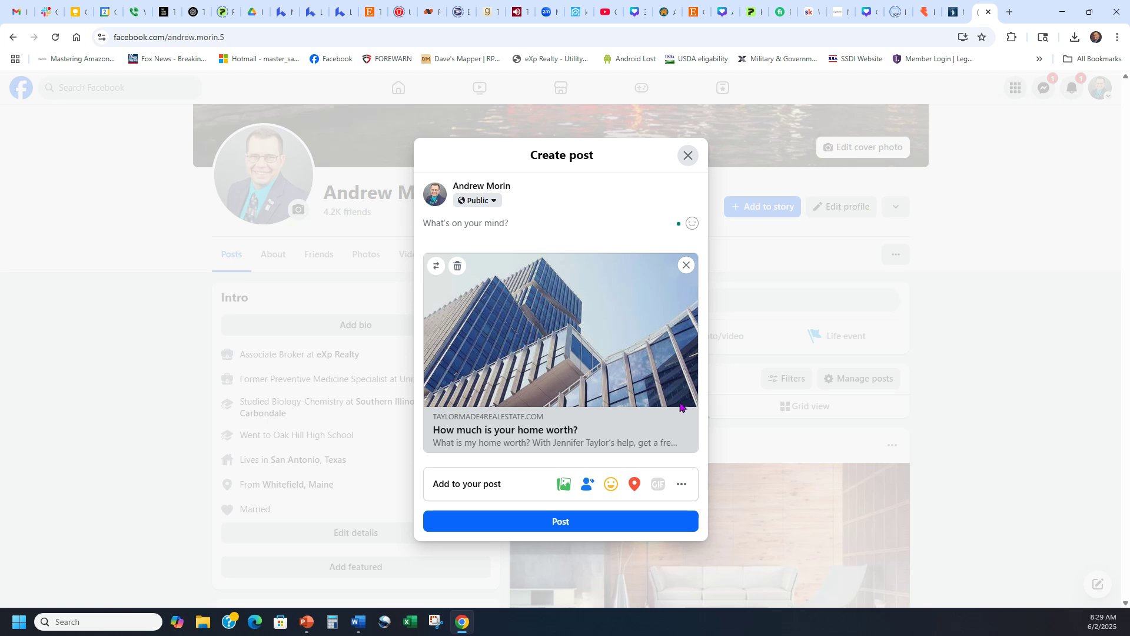
Publish the "How much is your home worth?" link post on Facebook, give it a Love reaction and start a comment.
left_click(635, 525)
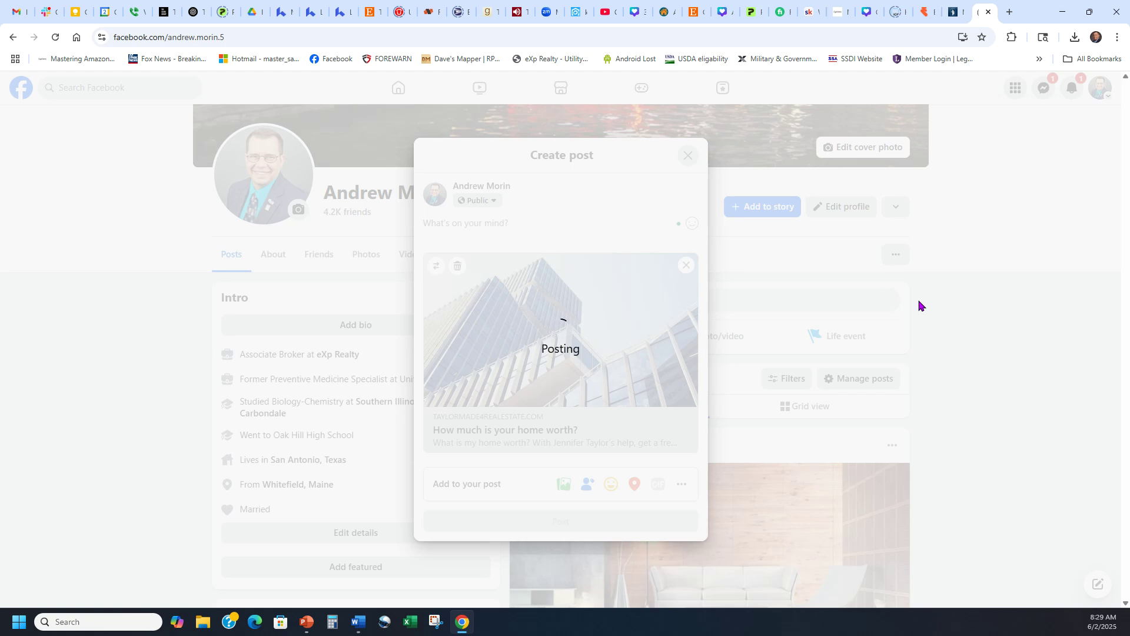
scroll(771, 404, "down", 5)
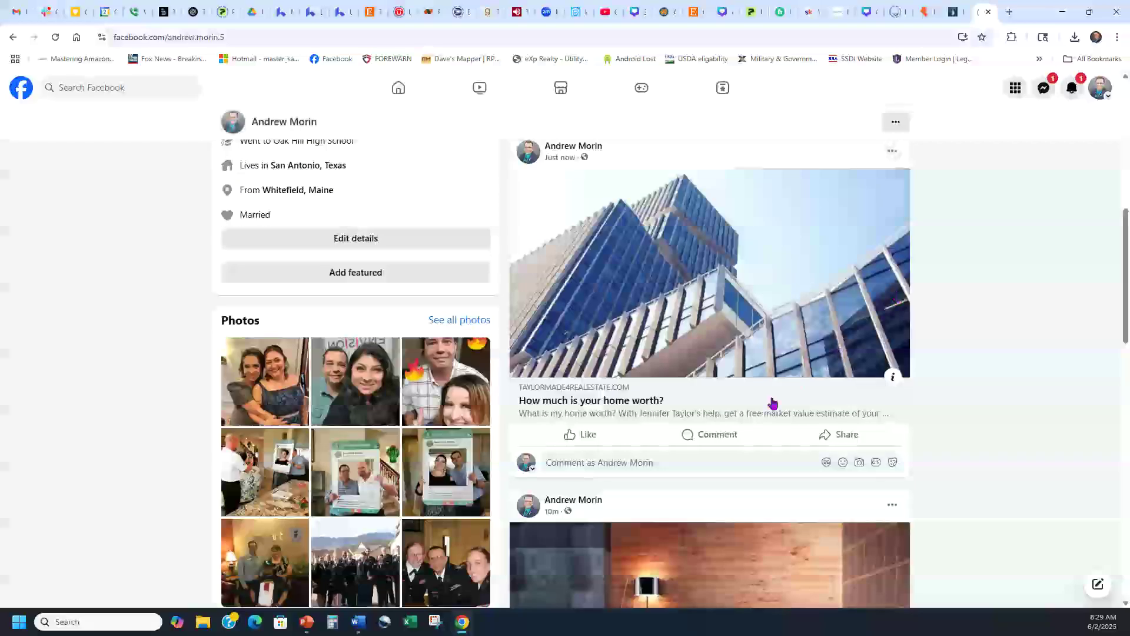
mouse_move(587, 438)
left_click(558, 408)
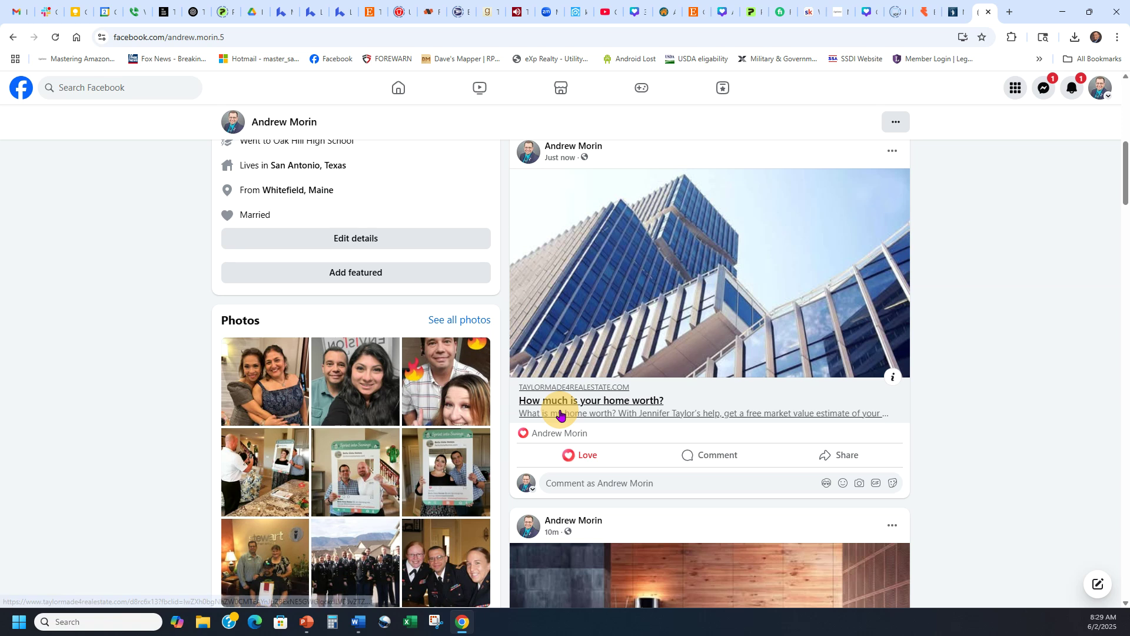
left_click(724, 465)
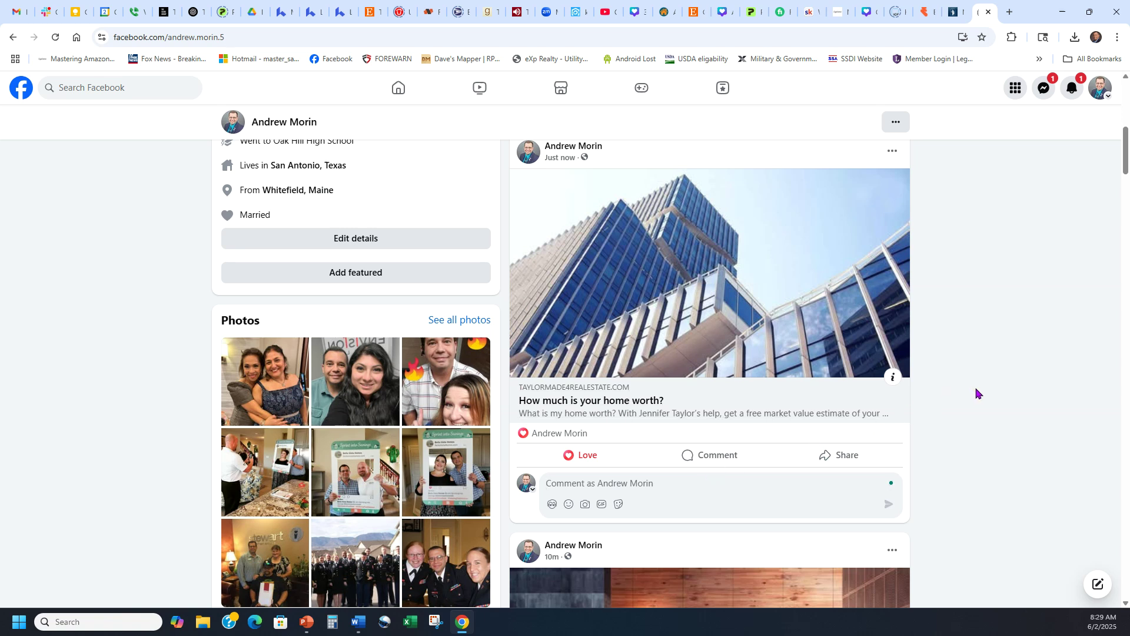
View the sharing destinations available for the published Facebook post, including Group and Page, and close them without sharing.
scroll(974, 392, "up", 4)
scroll(928, 367, "down", 5)
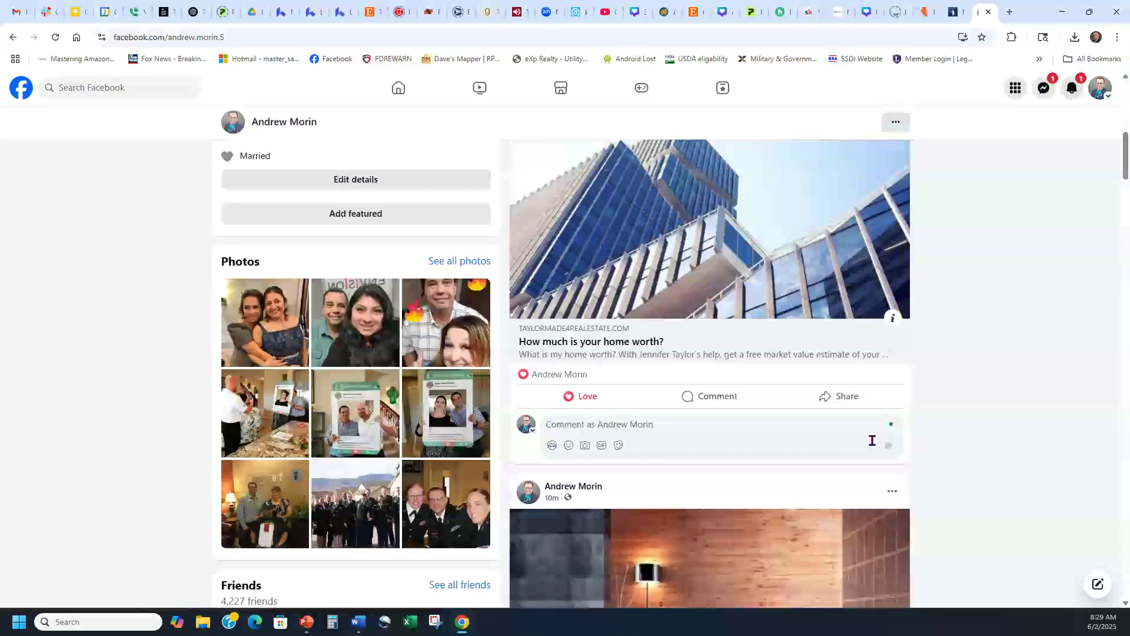
left_click(815, 398)
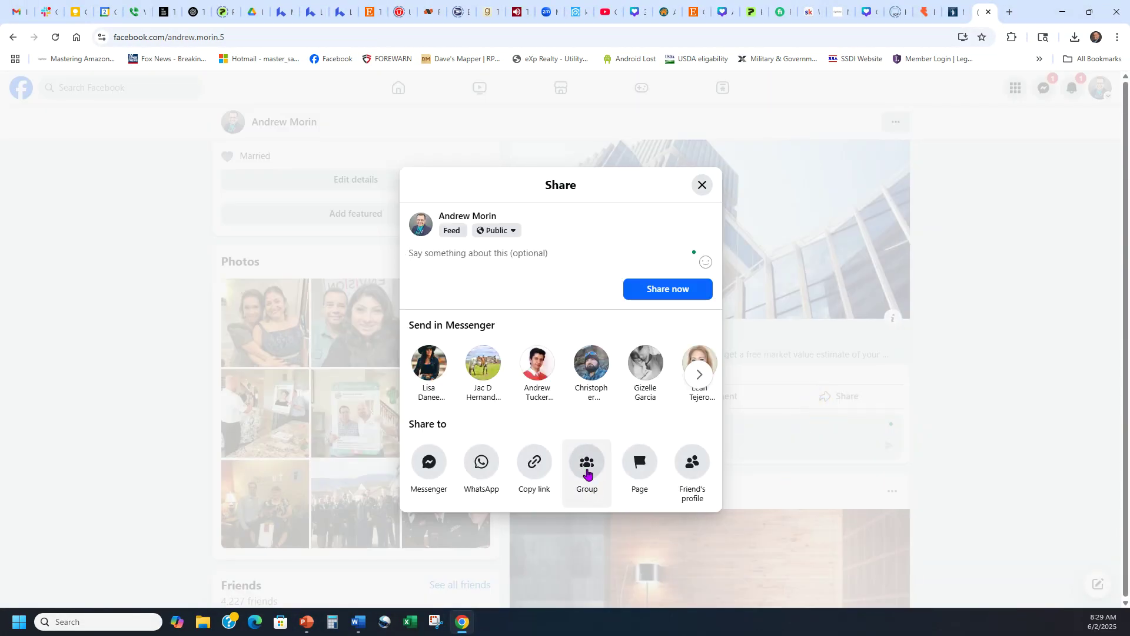
left_click(701, 184)
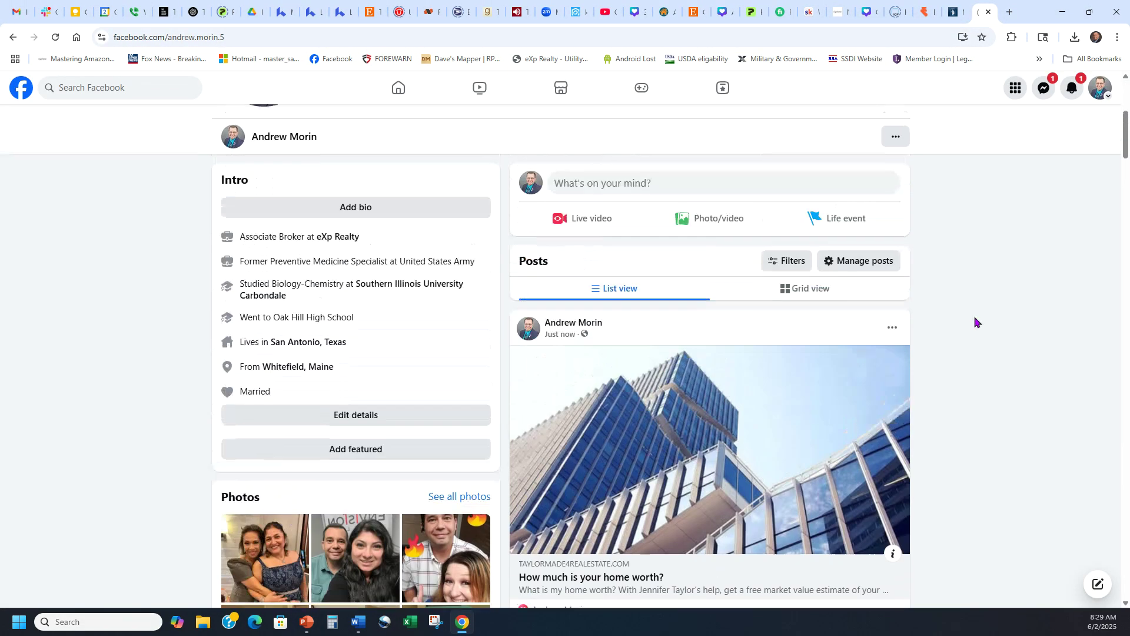
Move the "How much is your home worth?" post to the Facebook trash.
left_click(893, 327)
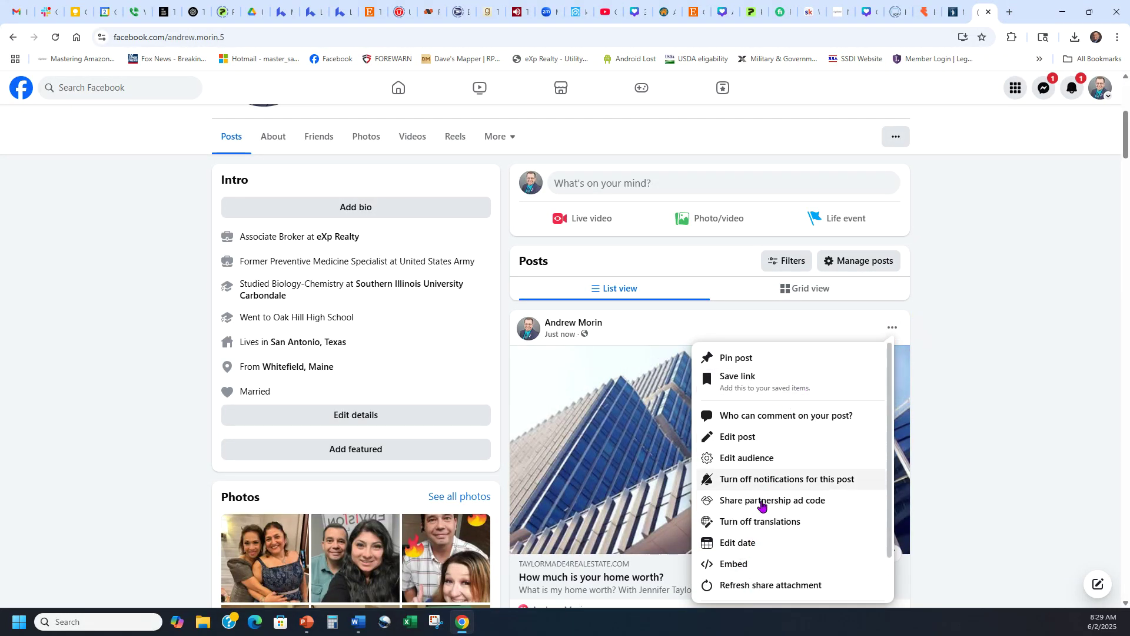
scroll(772, 515, "down", 2)
left_click(759, 585)
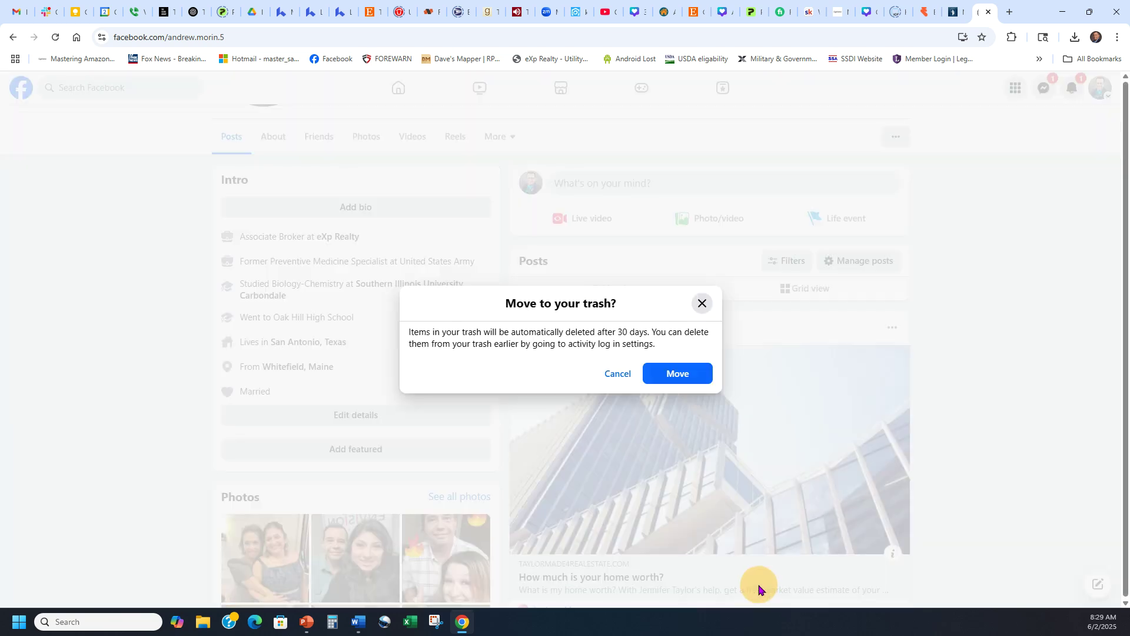
left_click(696, 378)
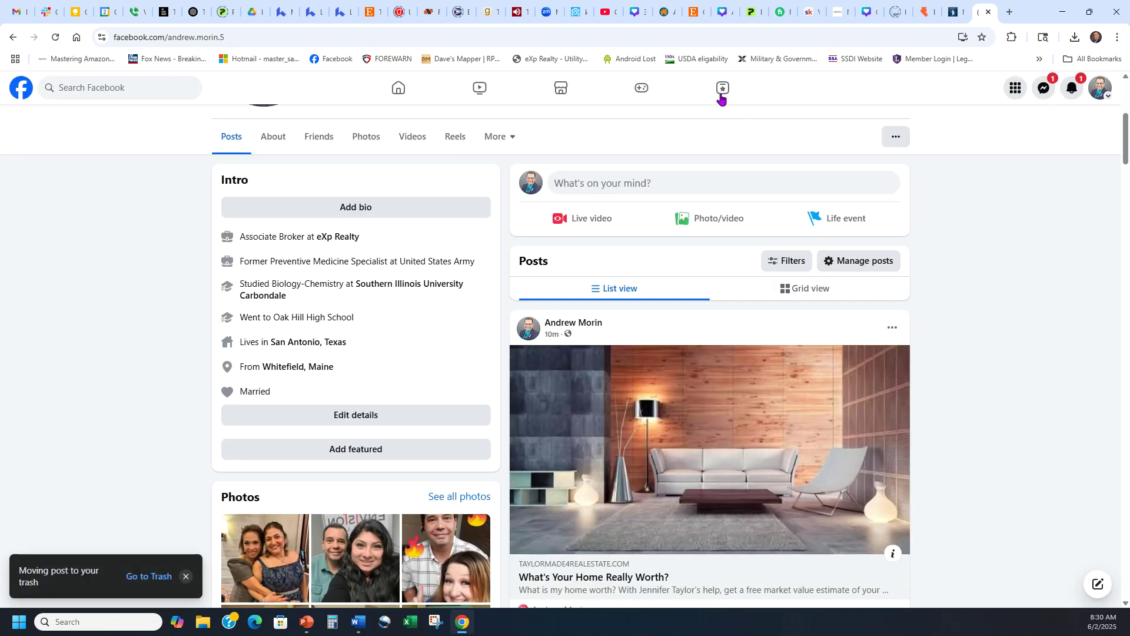
Check the landing page link in Lofty's post editor and open QRCode Monkey in a new tab through a "qr monkey" search.
left_click(337, 7)
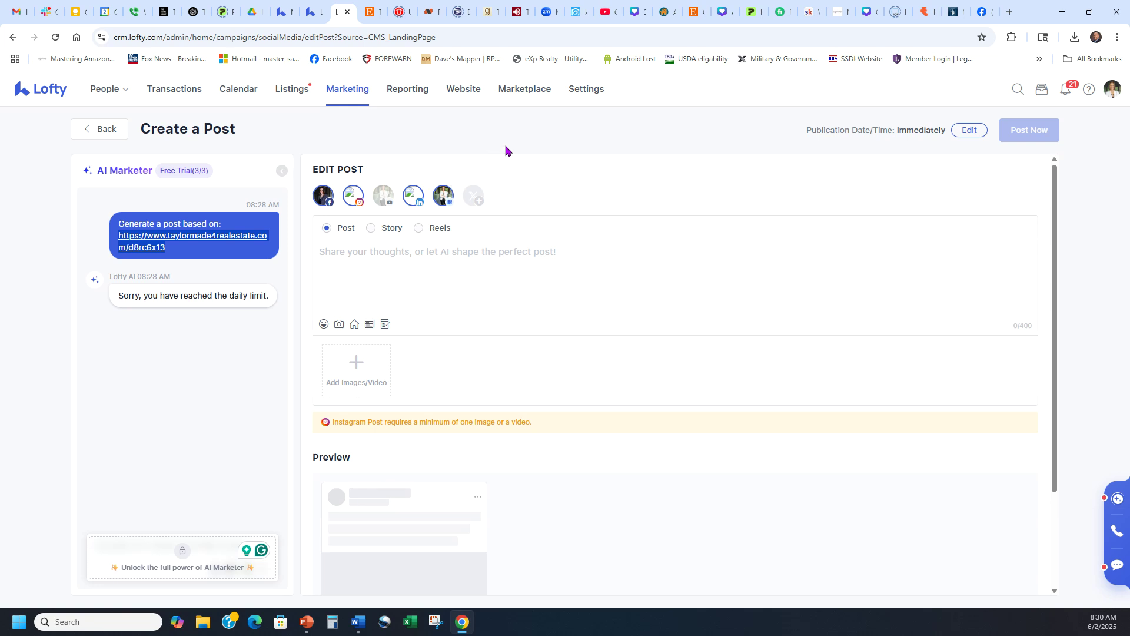
left_click(1009, 12)
left_click(404, 239)
left_click(430, 287)
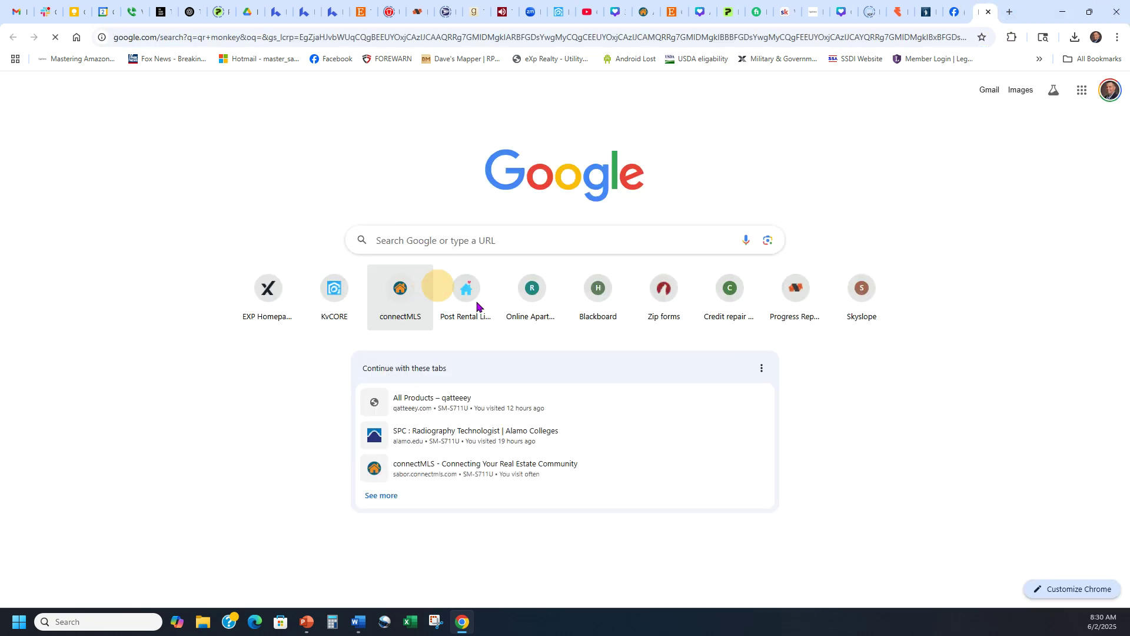
left_click(313, 262)
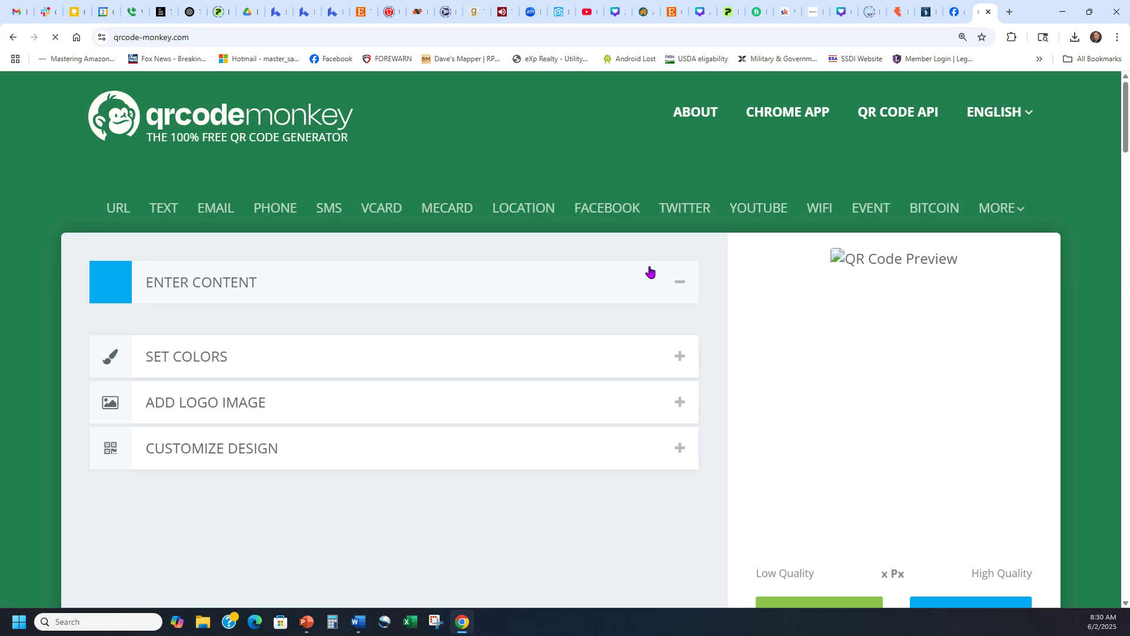
triple_click(346, 370)
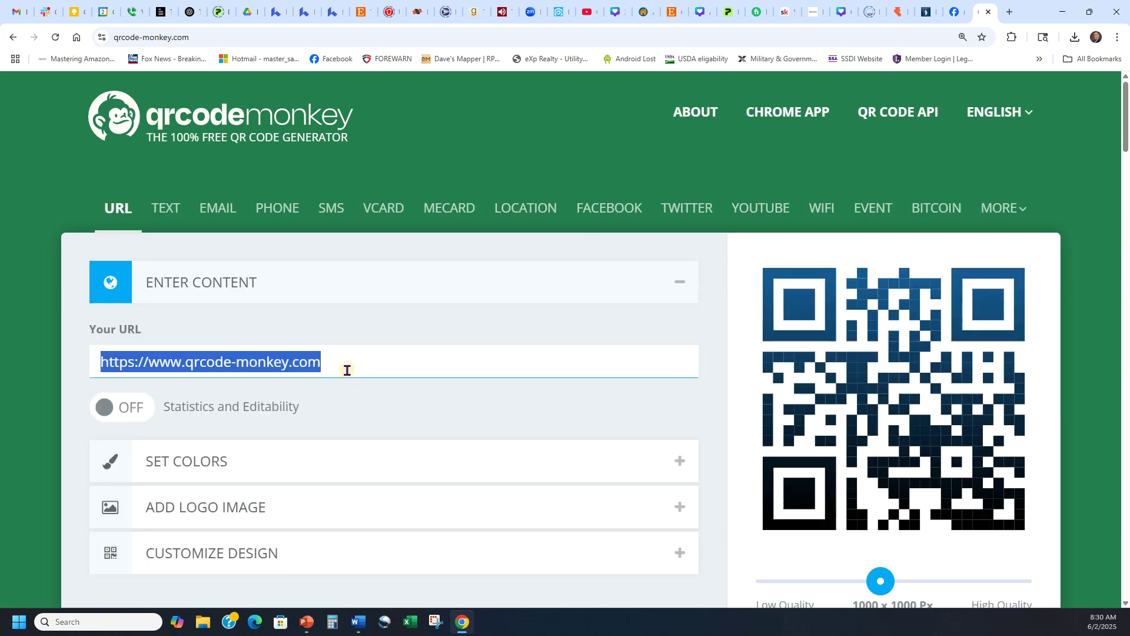
key("ctrl+v")
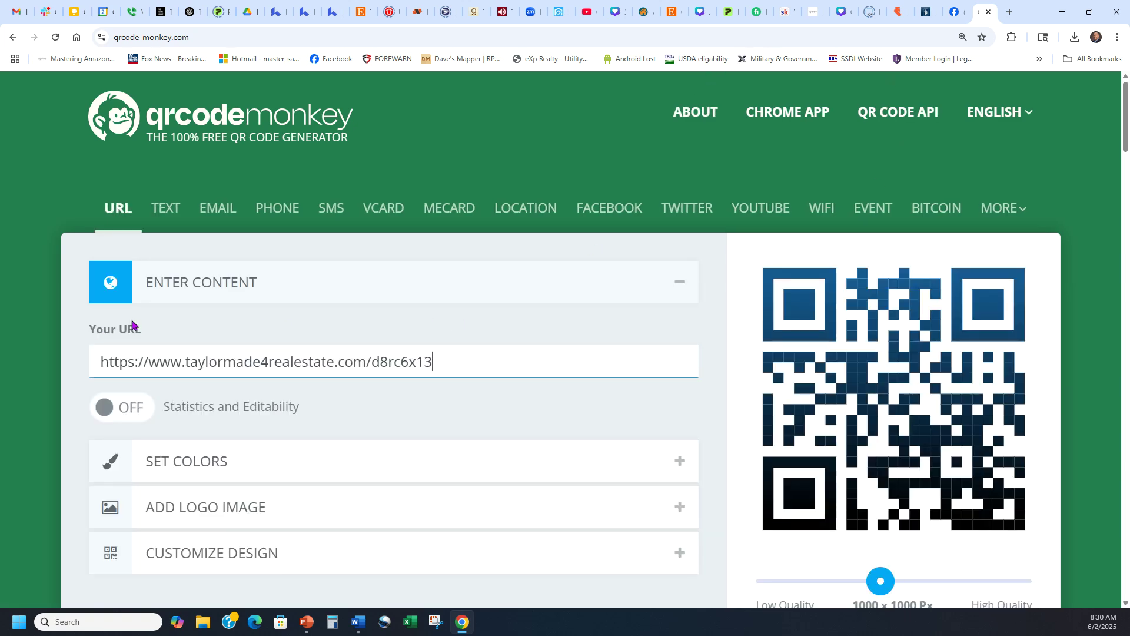
scroll(648, 435, "down", 3)
left_click(796, 491)
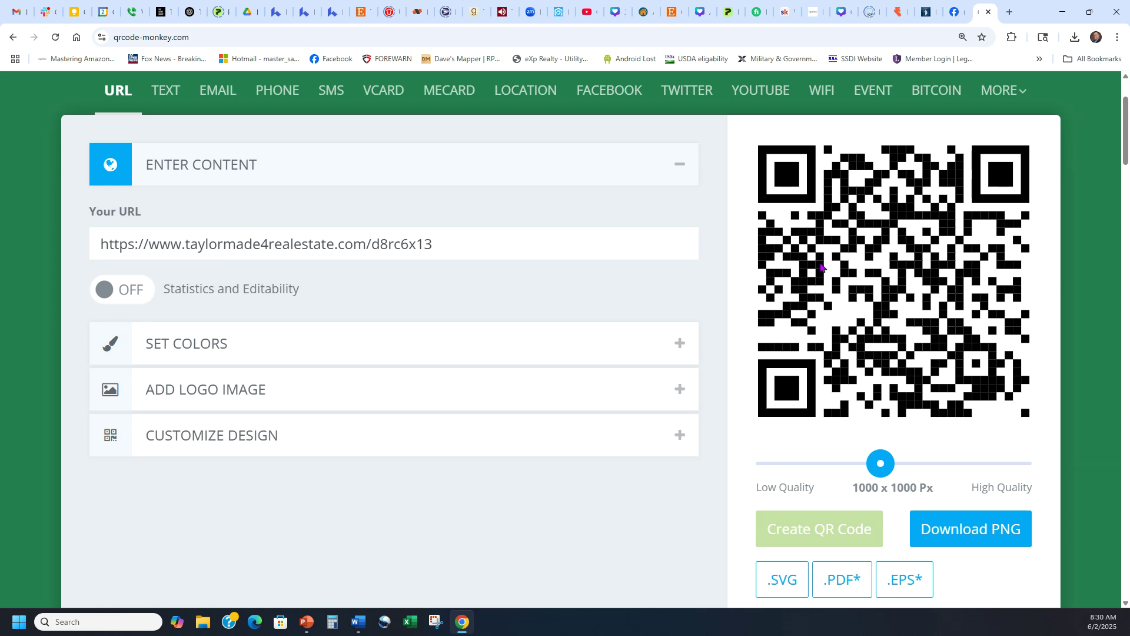
Download the QR code as a PNG and close the QR Code Generator PRO sign-up page.
left_click(972, 529)
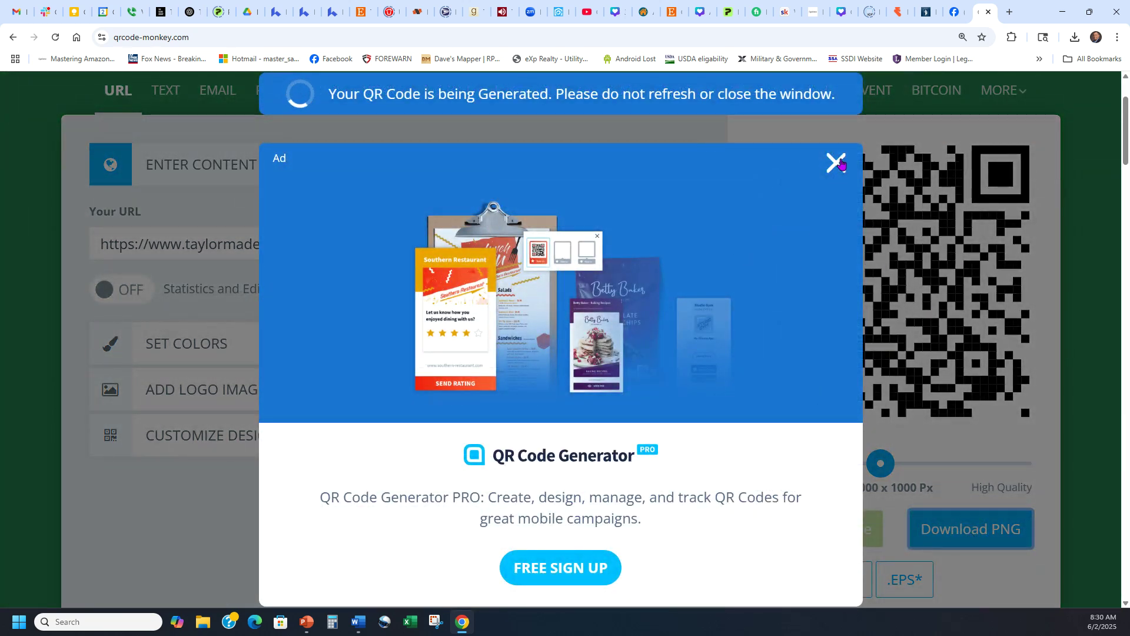
left_click(814, 286)
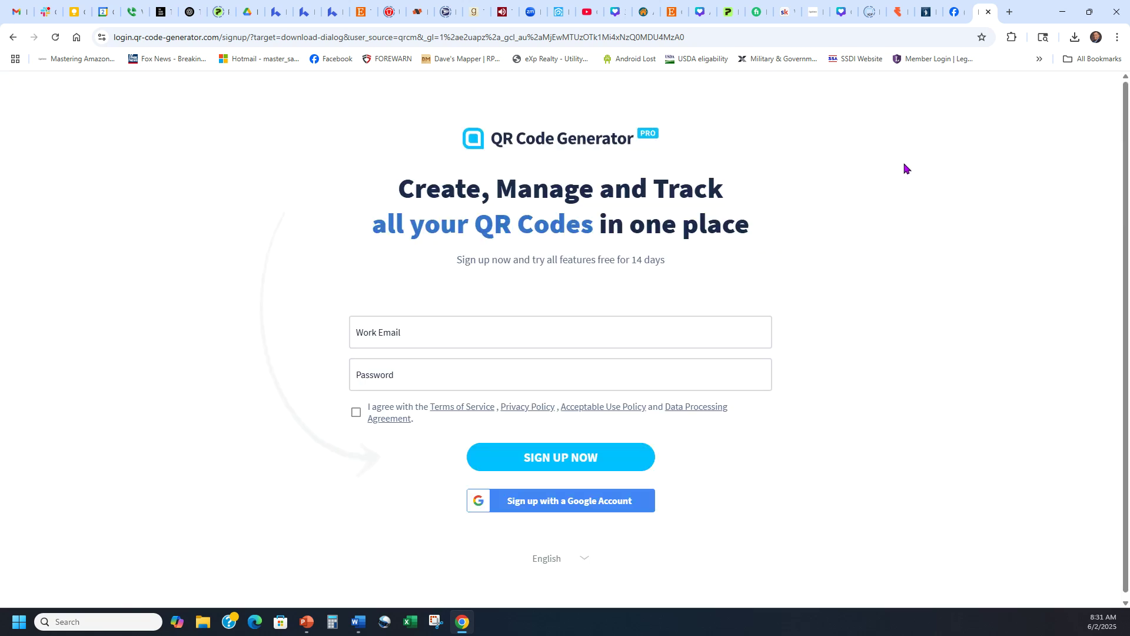
left_click(989, 12)
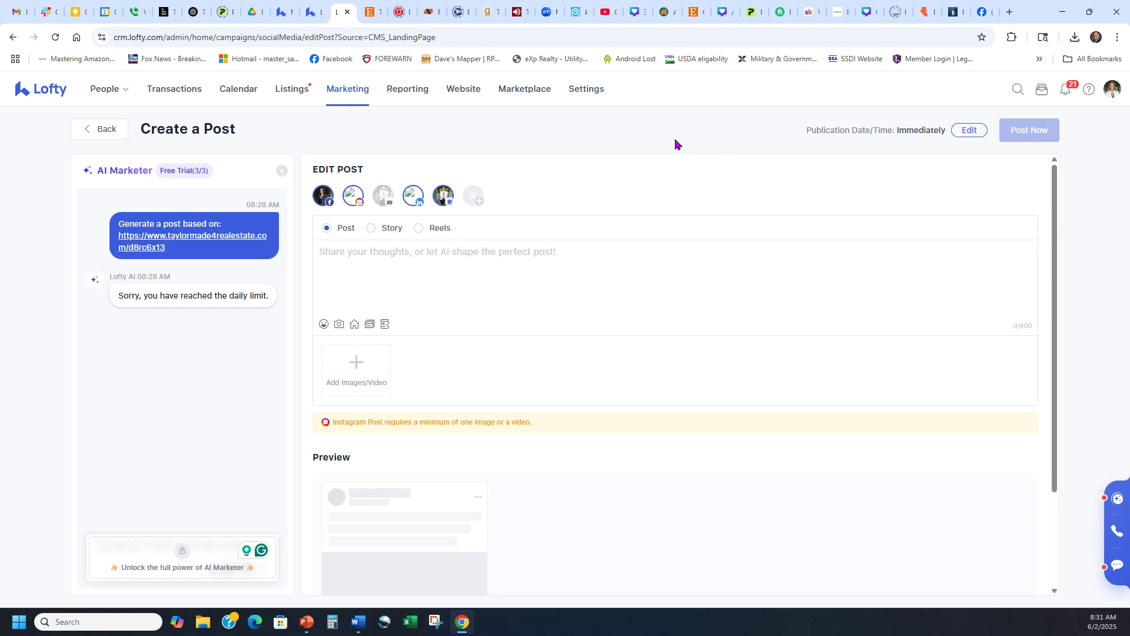
Look over the home-value posts on the Facebook profile and return to Lofty's social post editor.
left_click(986, 12)
scroll(853, 362, "down", 4)
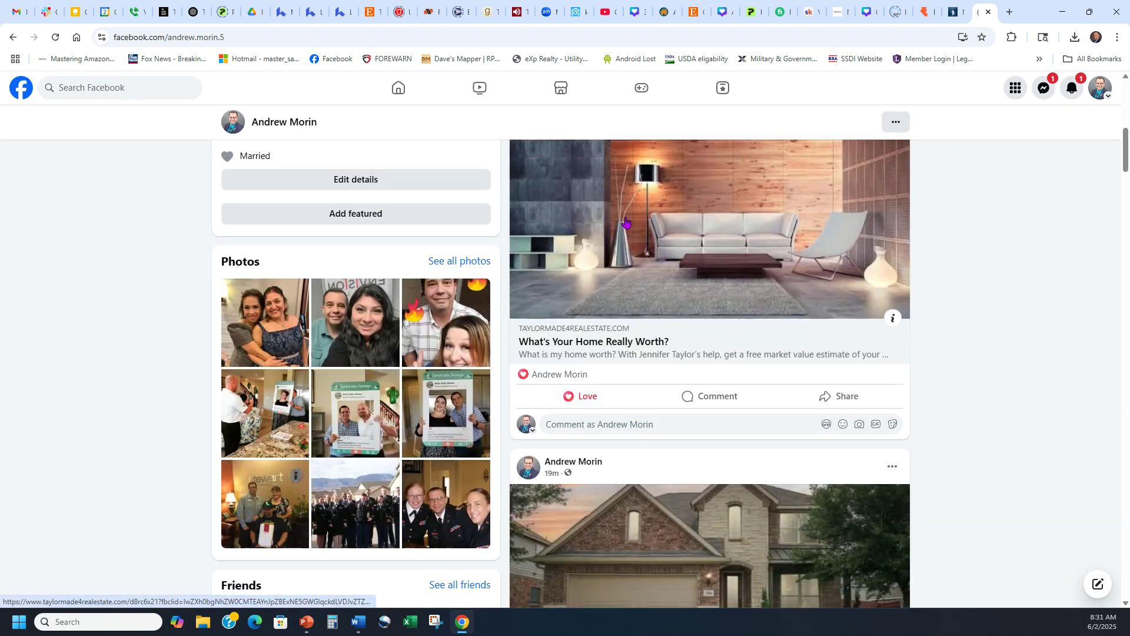
scroll(942, 347, "up", 2)
scroll(980, 276, "up", 6)
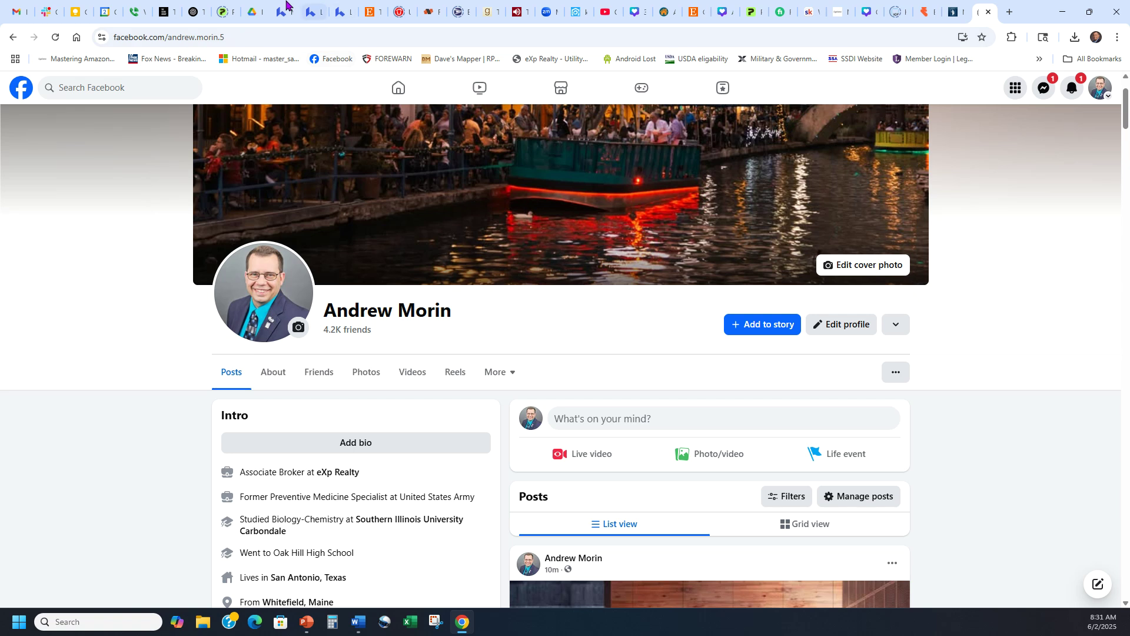
left_click(344, 7)
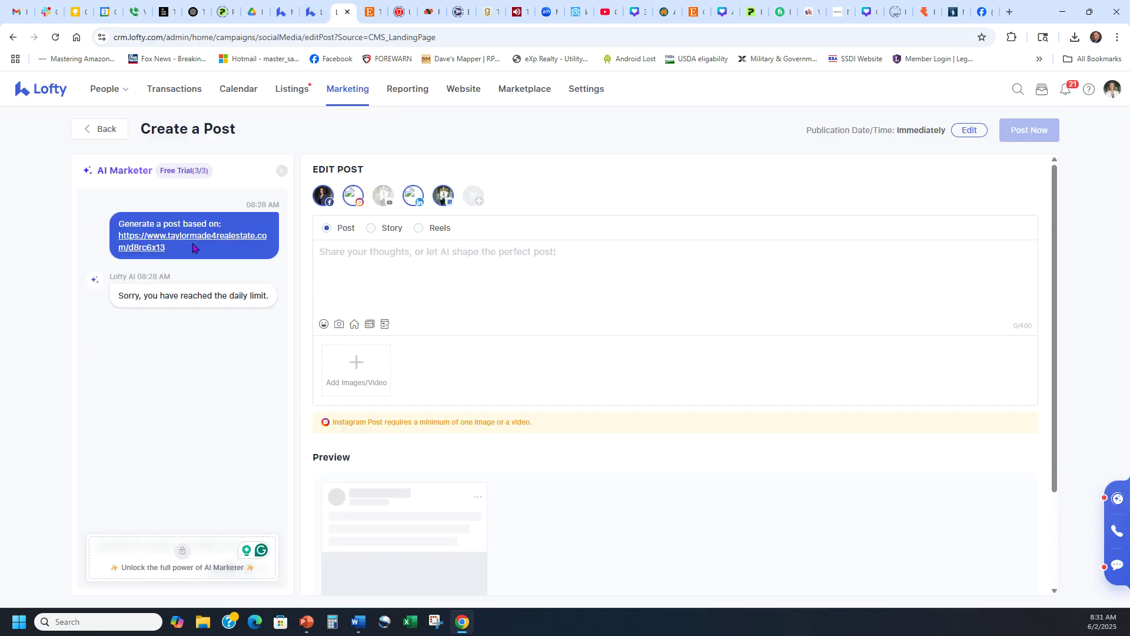